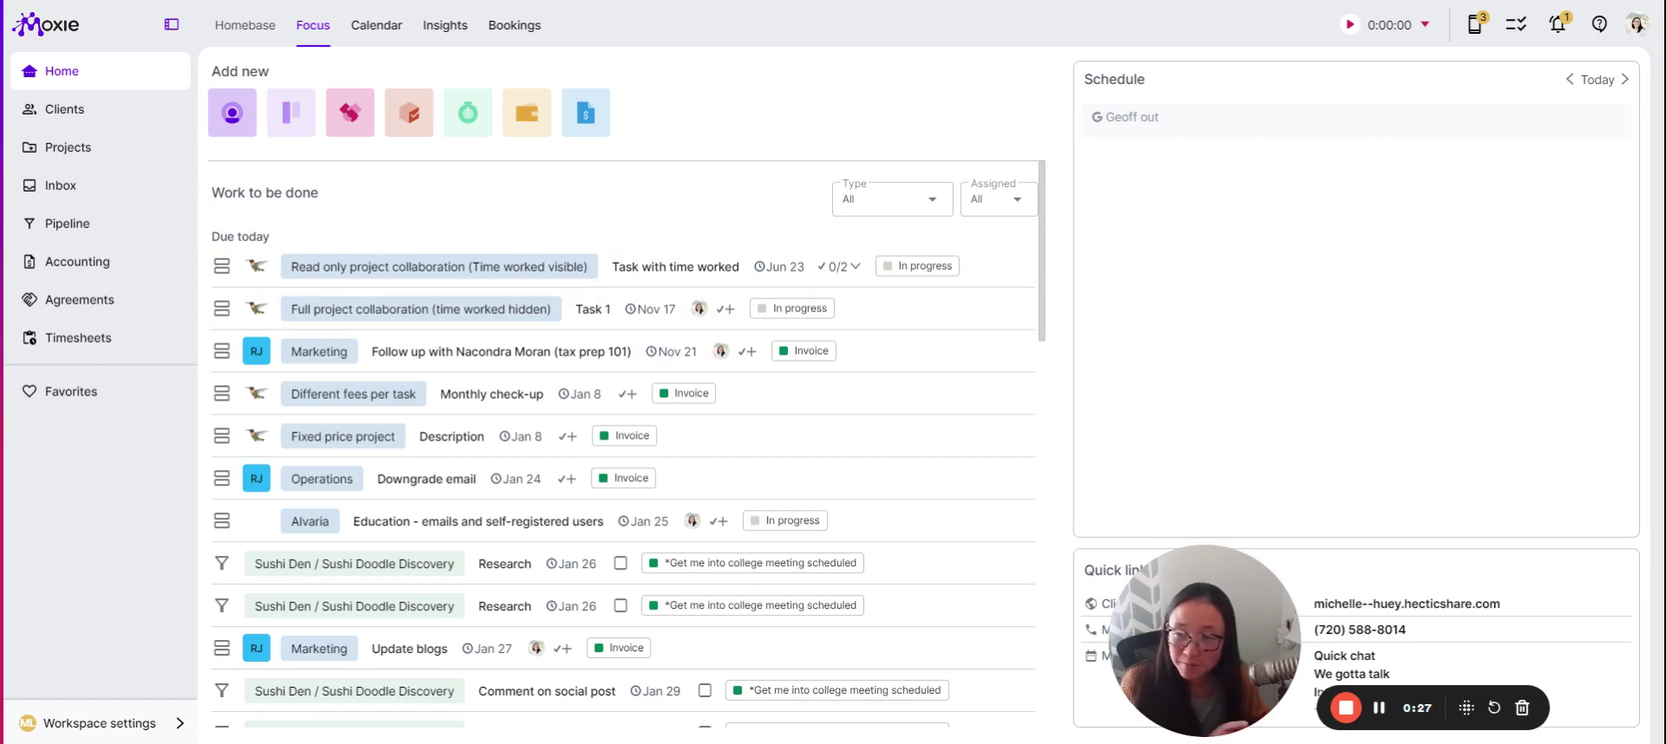
# Step: Open the *Website maintenance (recurring) project under the *Unlimited Clients client
pyautogui.click(93, 122)
pyautogui.click(304, 129)
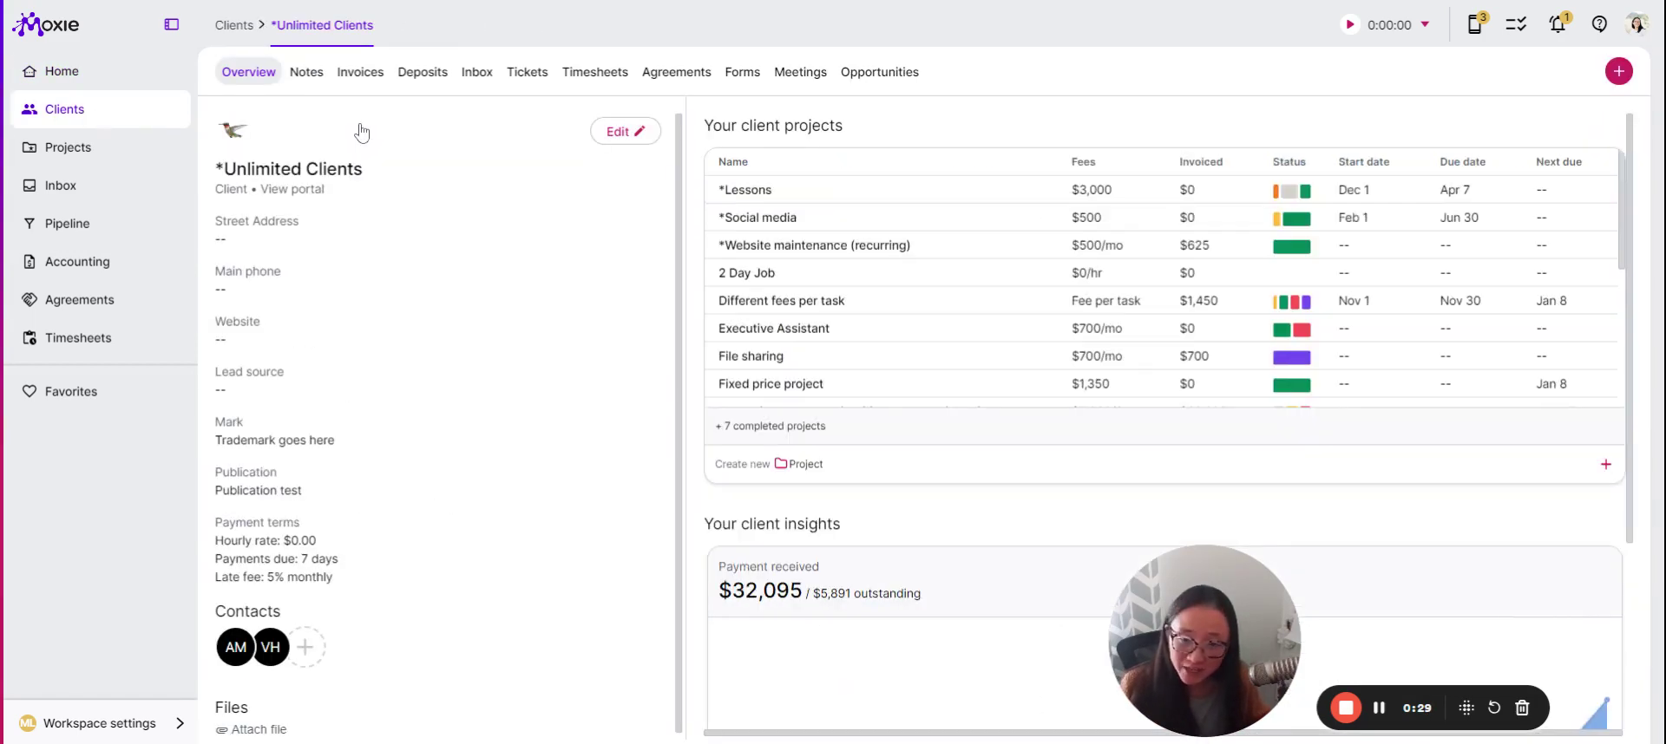
pyautogui.click(842, 259)
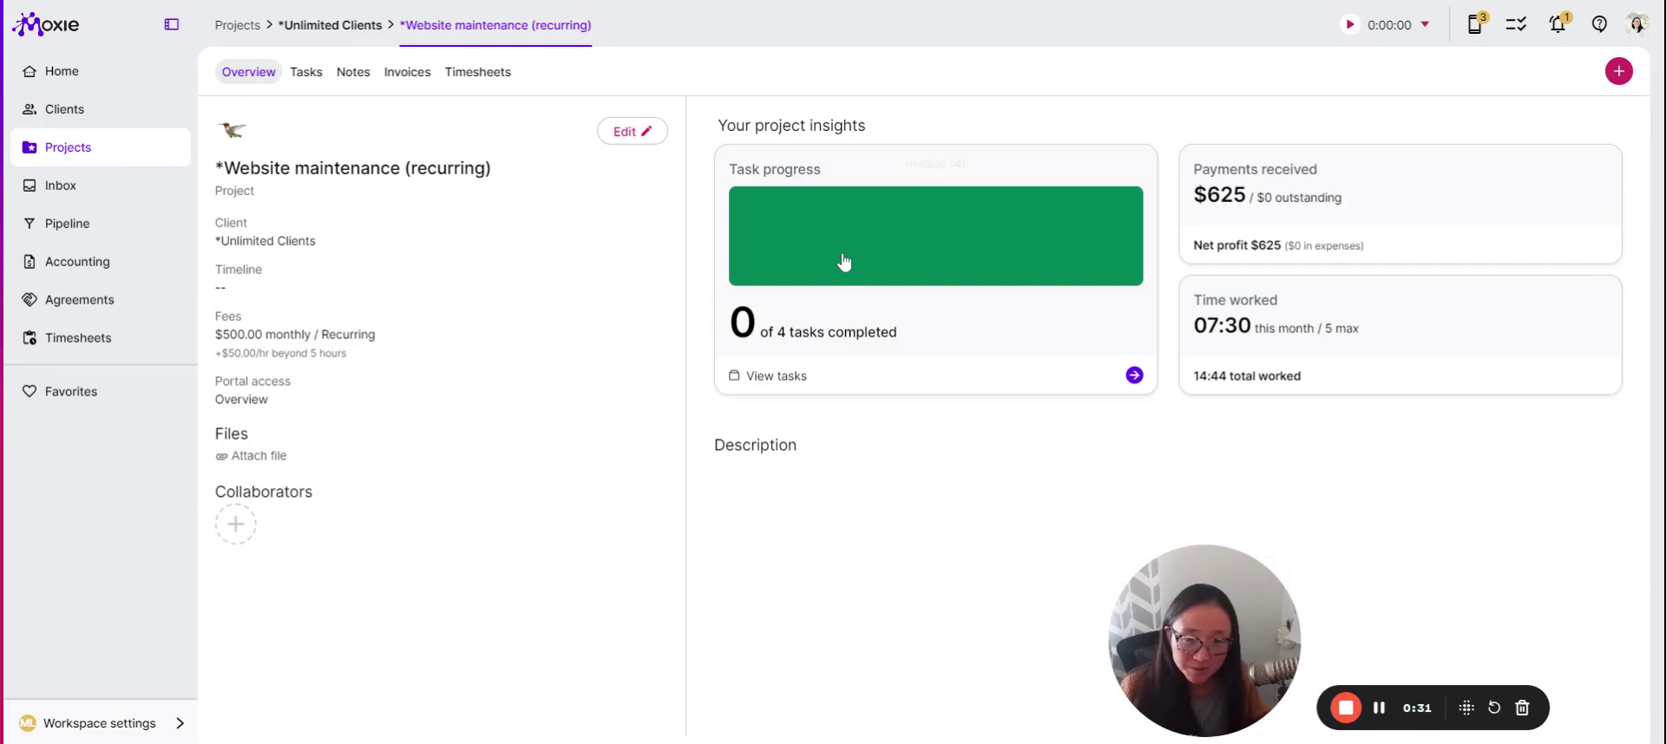
pyautogui.click(636, 132)
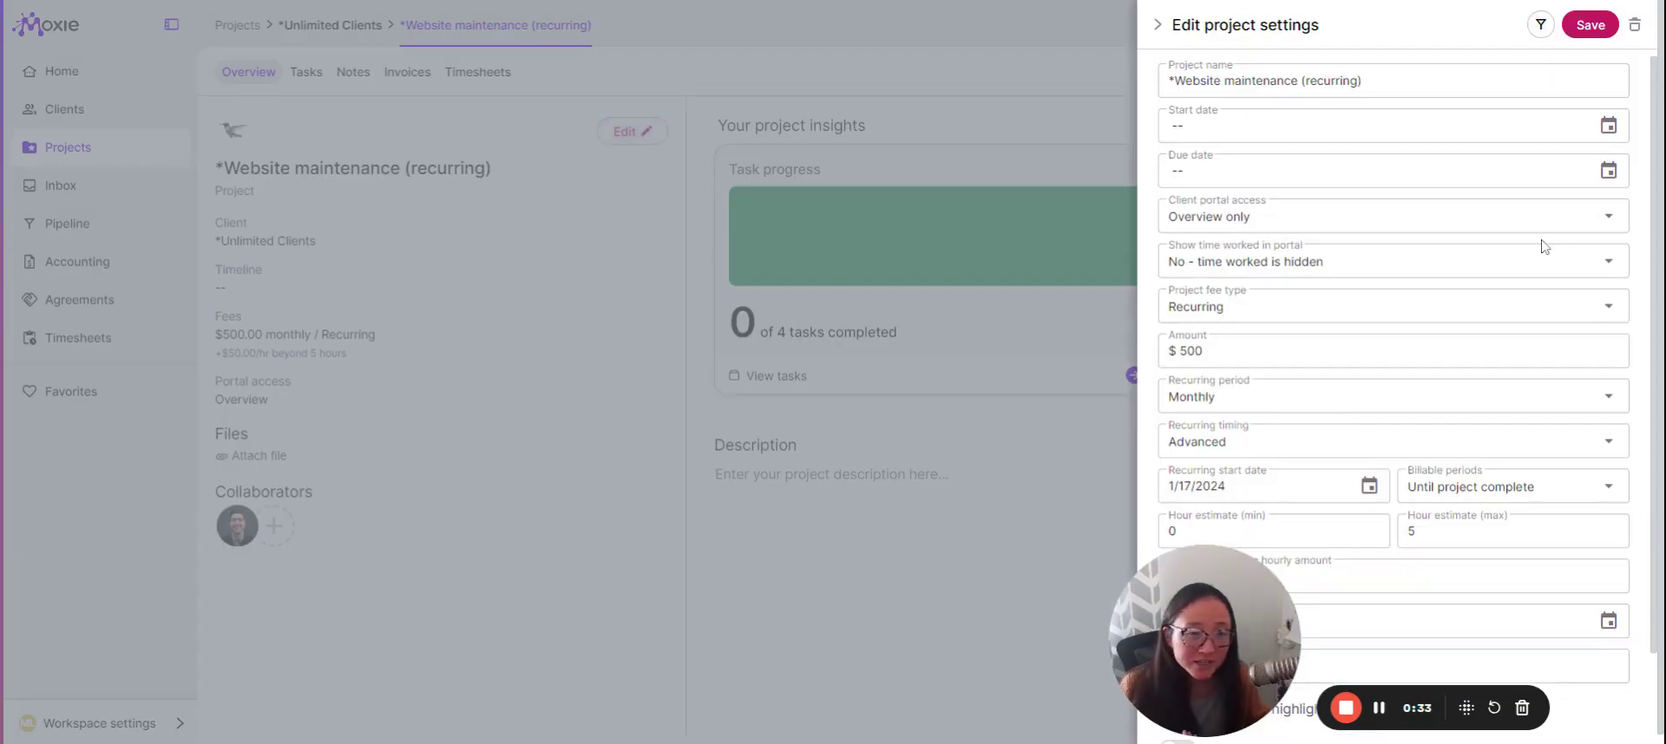
pyautogui.click(1212, 317)
pyautogui.click(1418, 387)
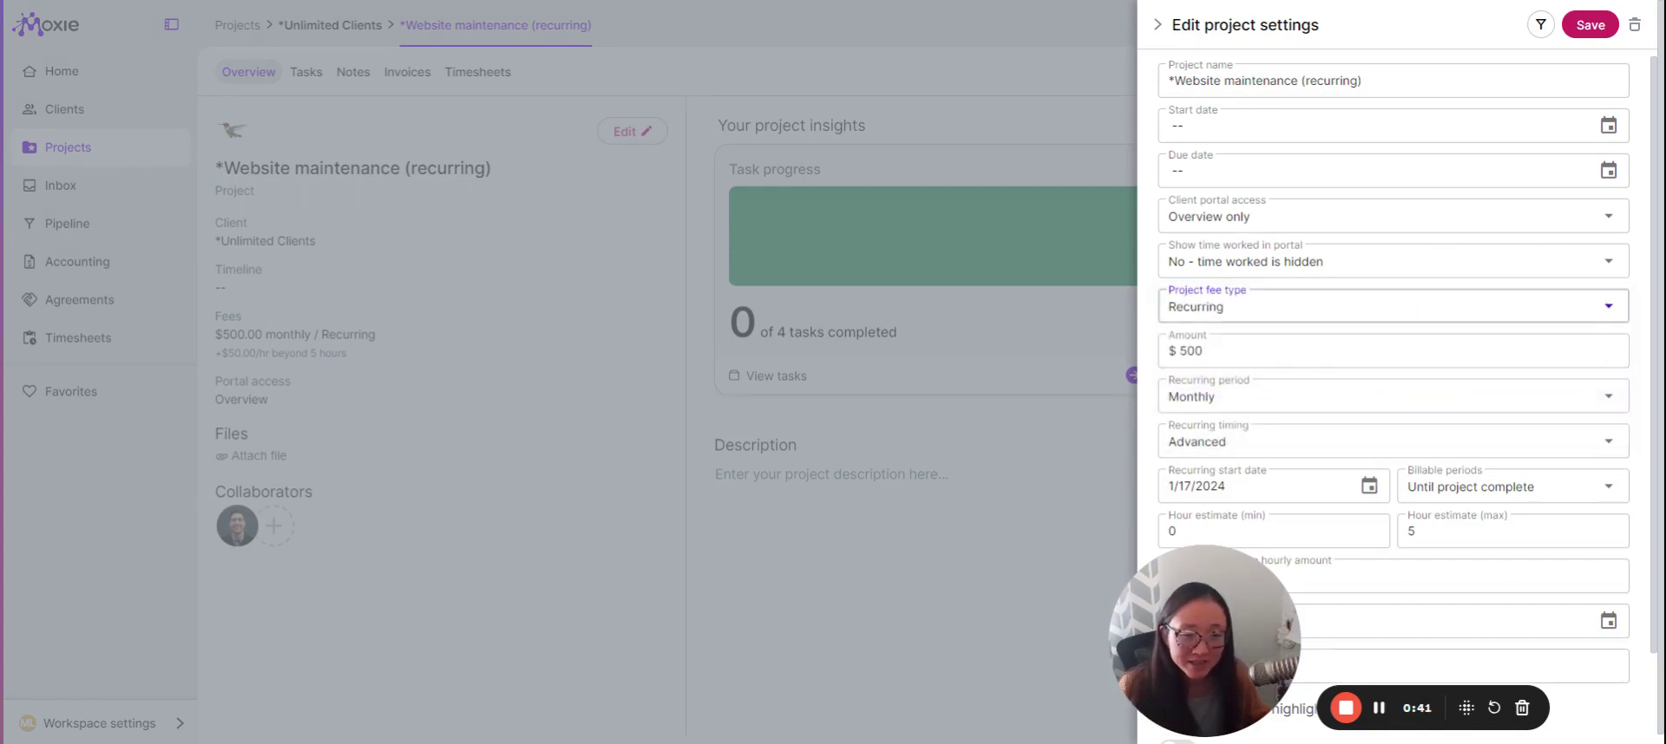
pyautogui.scroll(-1, 1249, 376)
pyautogui.scroll(-1, 1340, 392)
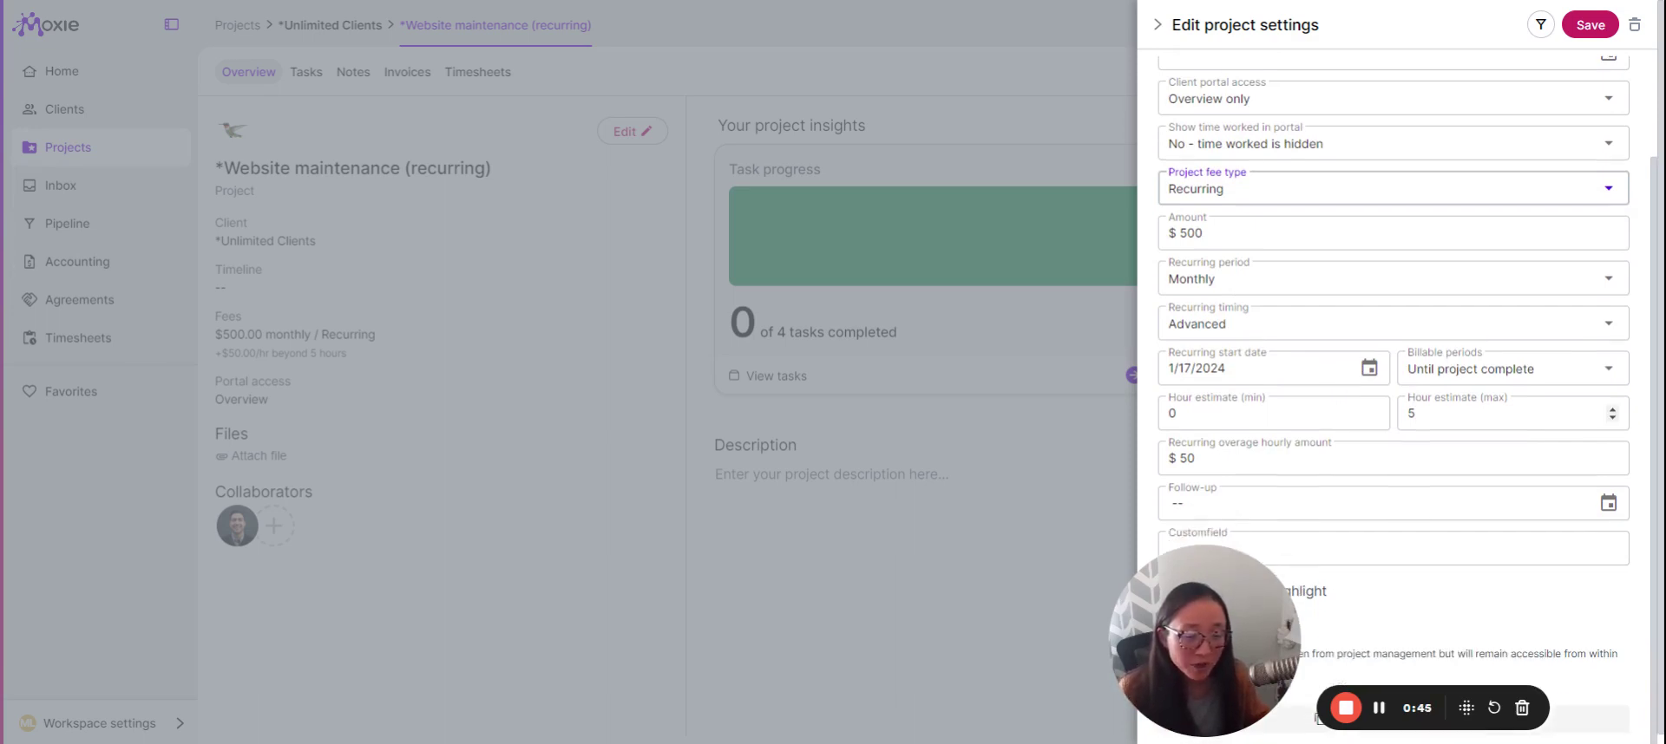
pyautogui.click(1474, 413)
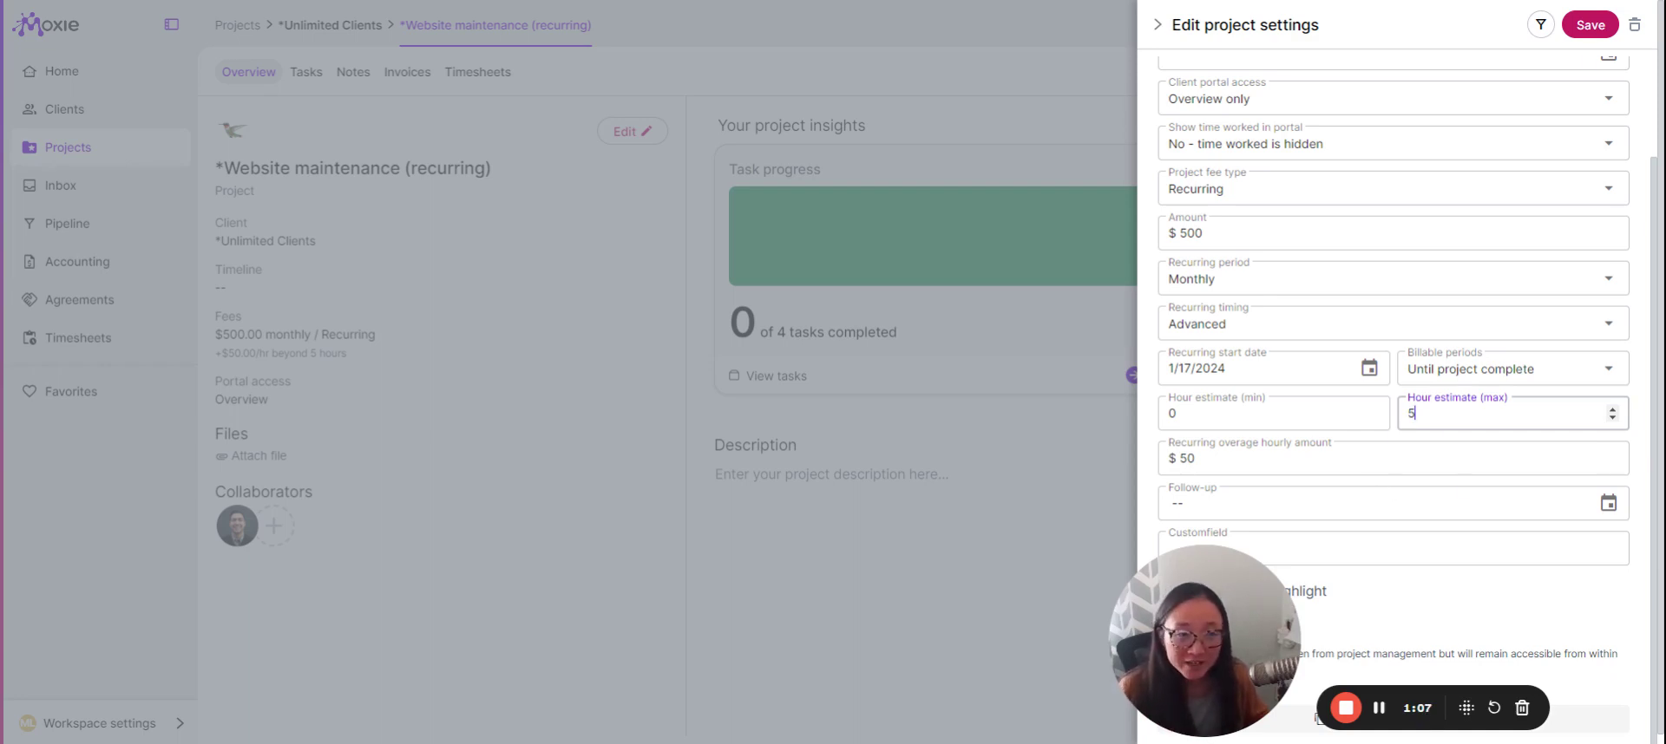
pyautogui.click(1593, 32)
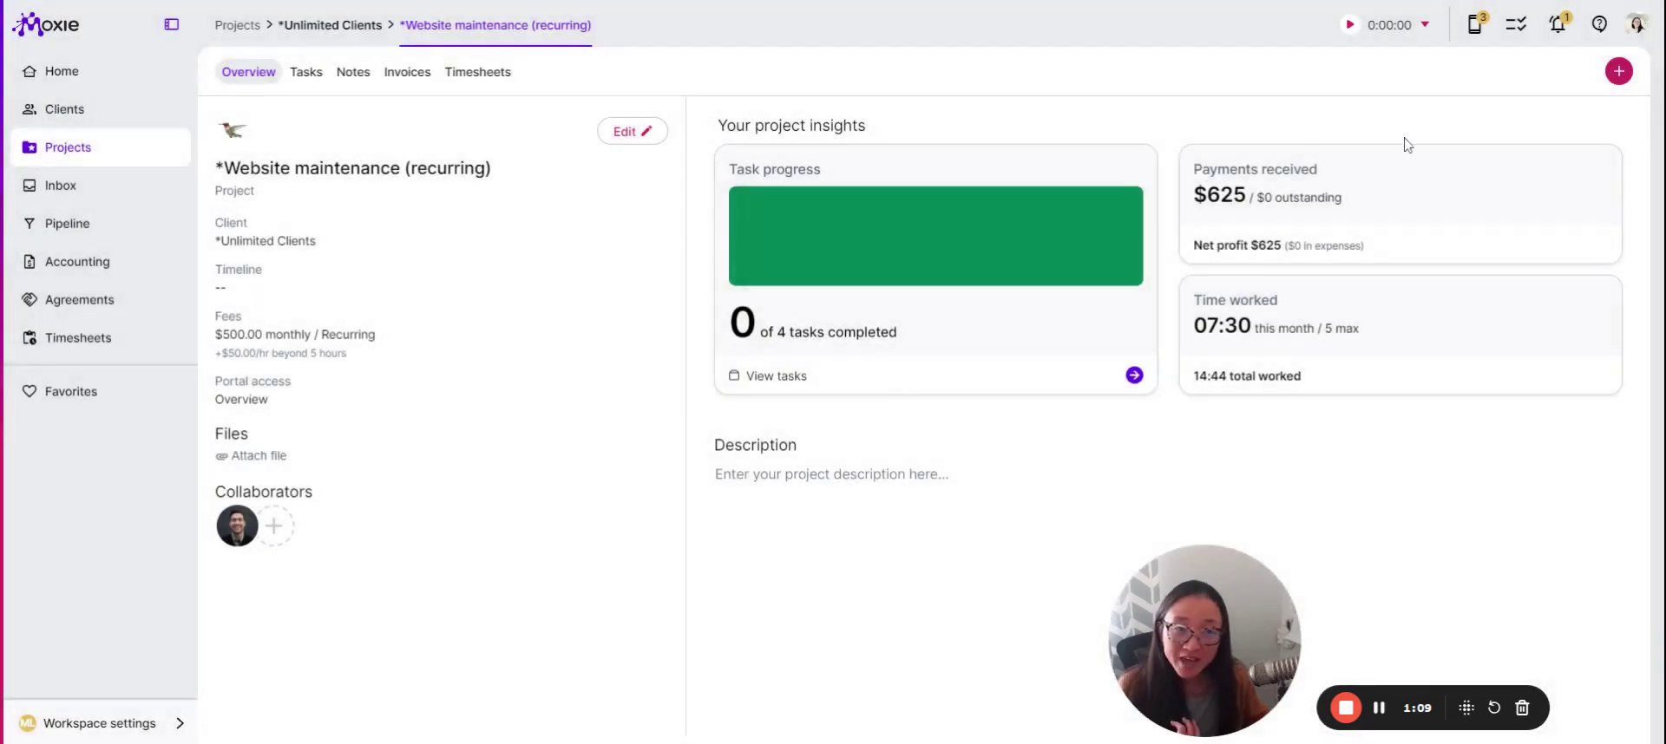
pyautogui.click(1425, 26)
pyautogui.click(1350, 26)
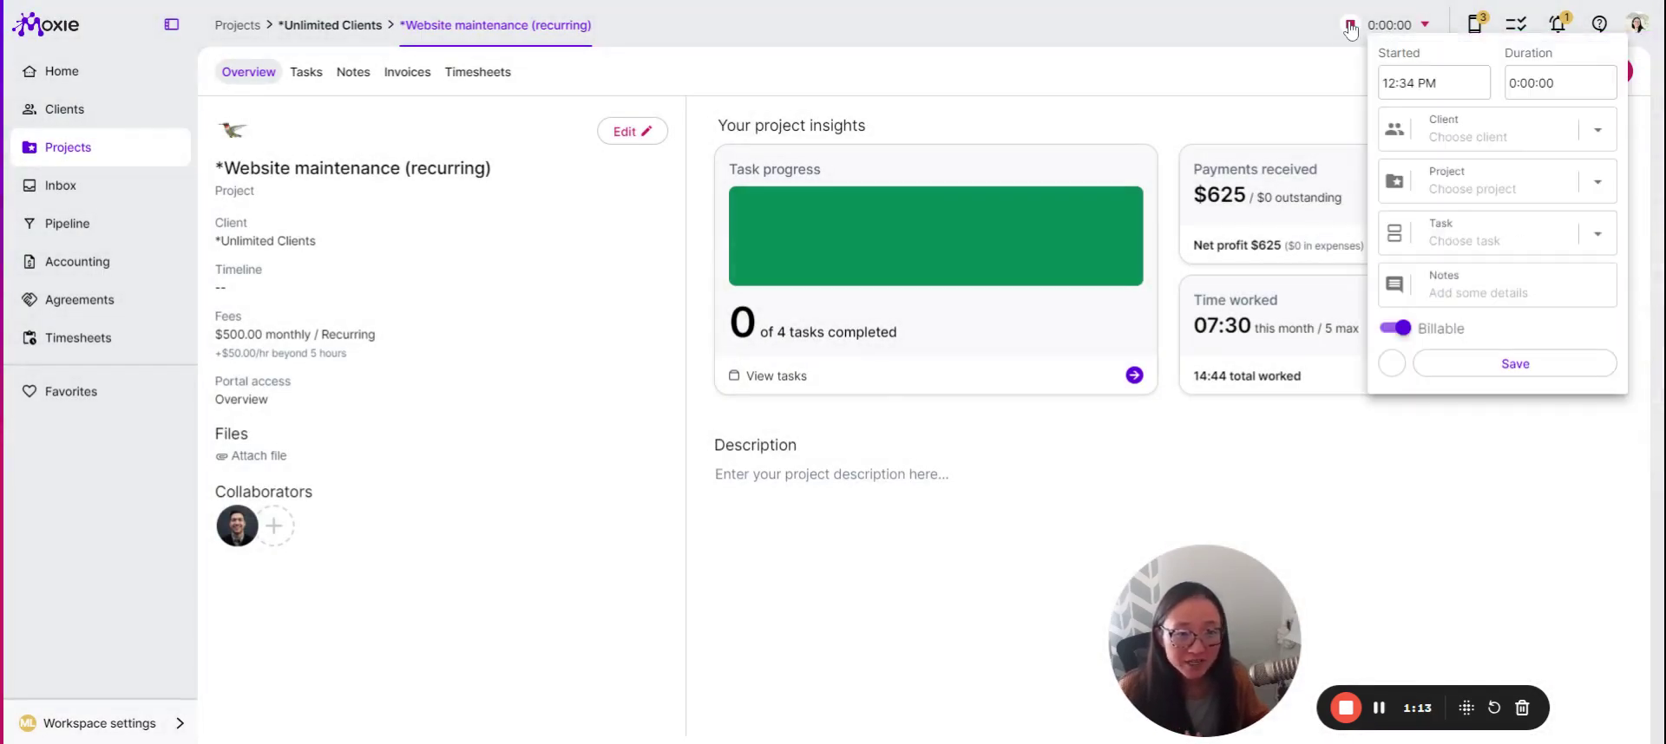
pyautogui.click(1475, 136)
pyautogui.click(1501, 179)
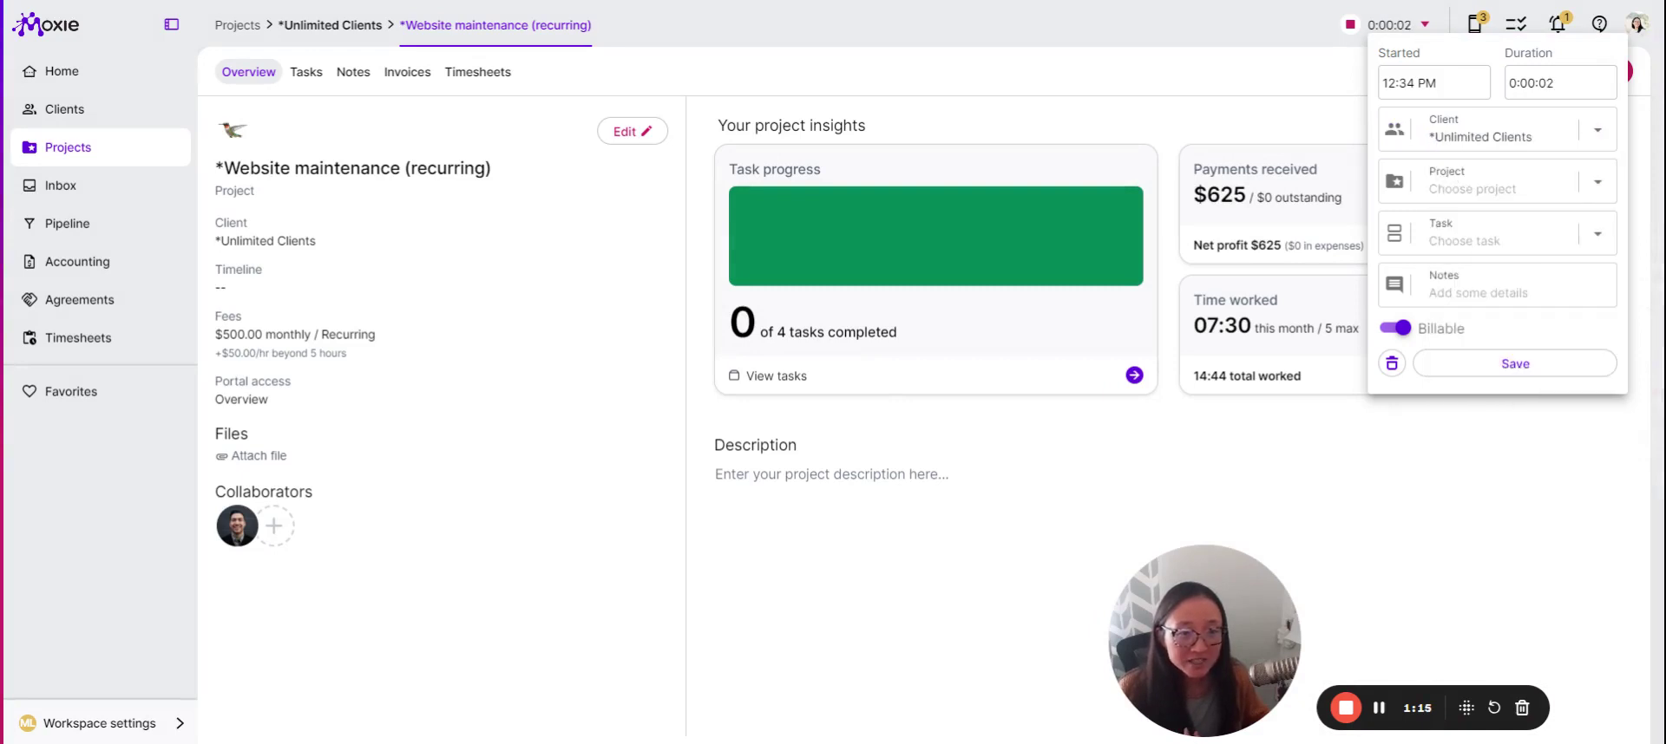
pyautogui.click(1483, 189)
pyautogui.click(1481, 317)
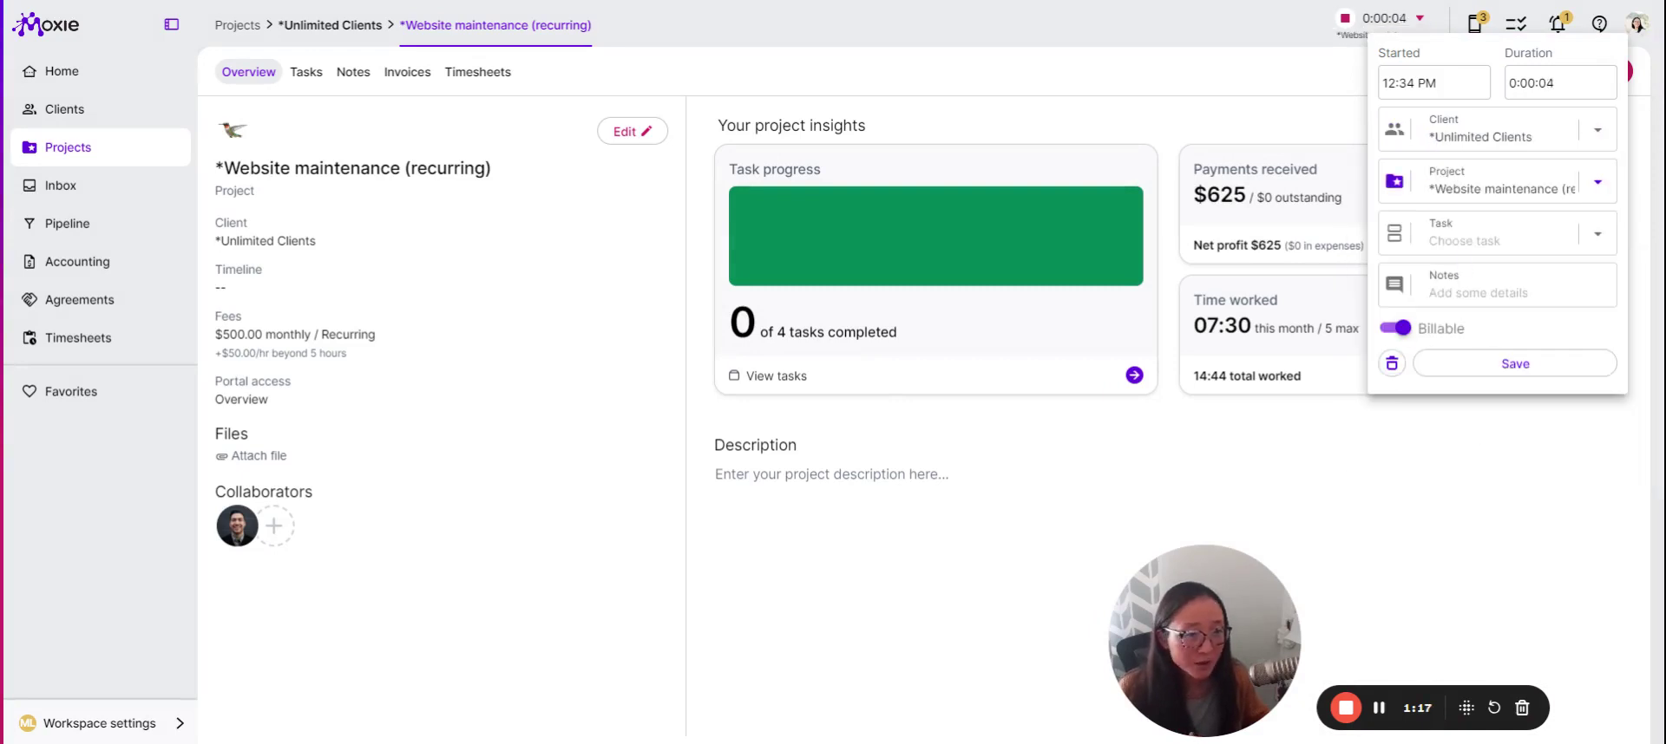
pyautogui.click(1500, 235)
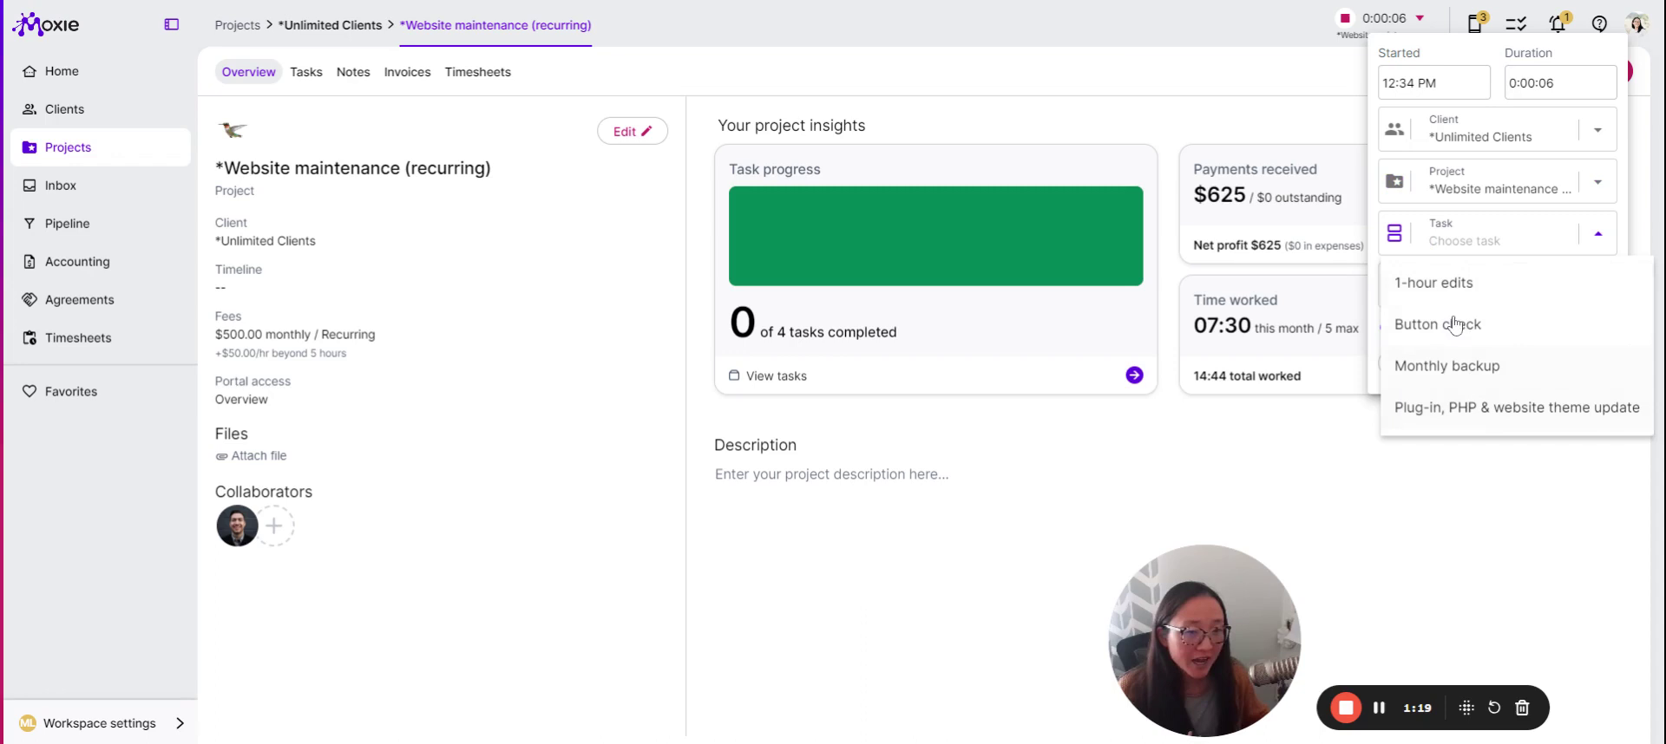
pyautogui.click(1349, 474)
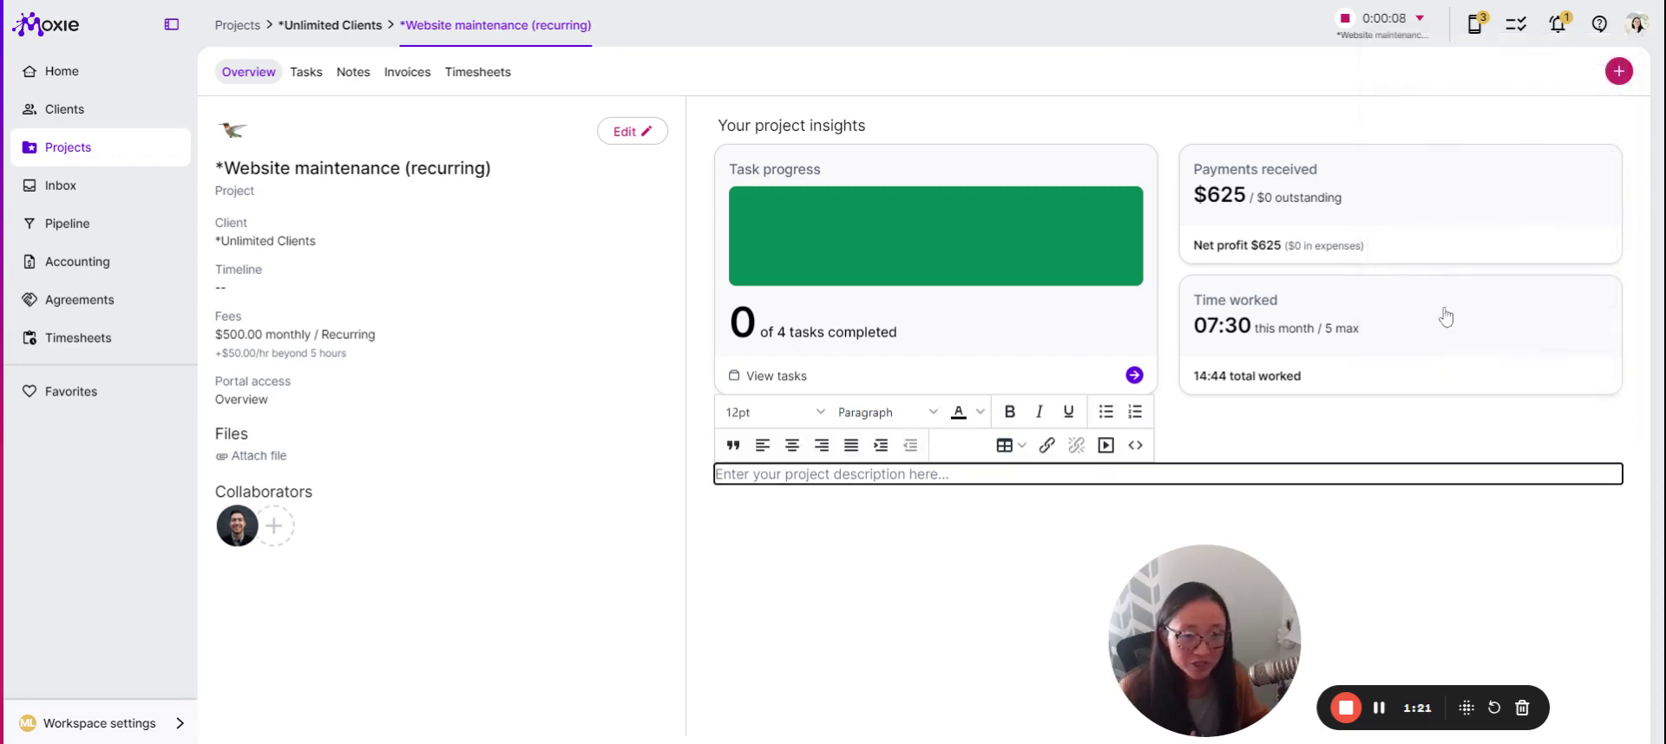
# Step: Discard the running timer and review the project's 14:44 hours of timesheet entries, including Feb 9
pyautogui.click(1347, 19)
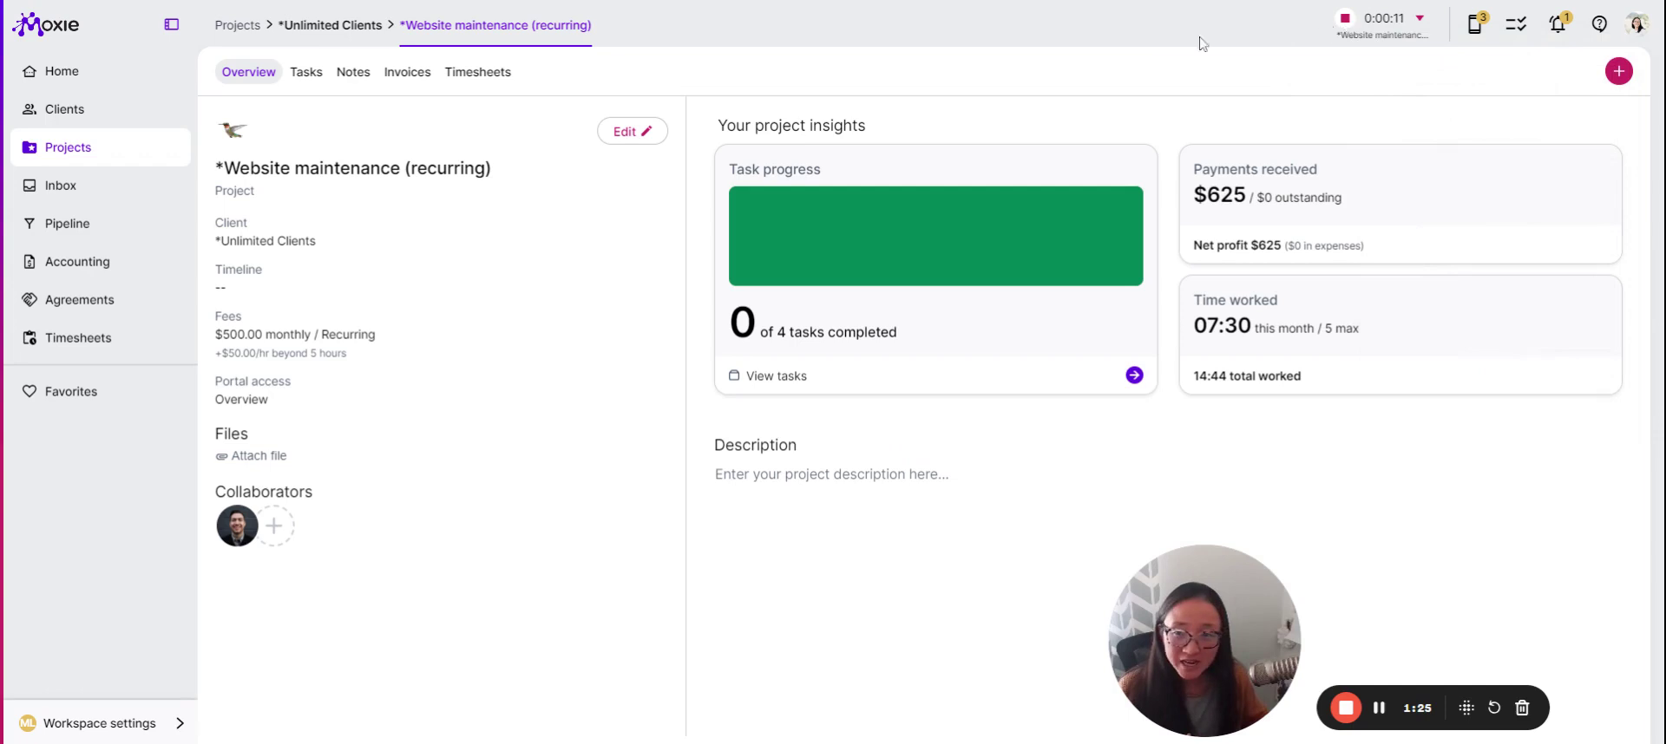
pyautogui.click(477, 73)
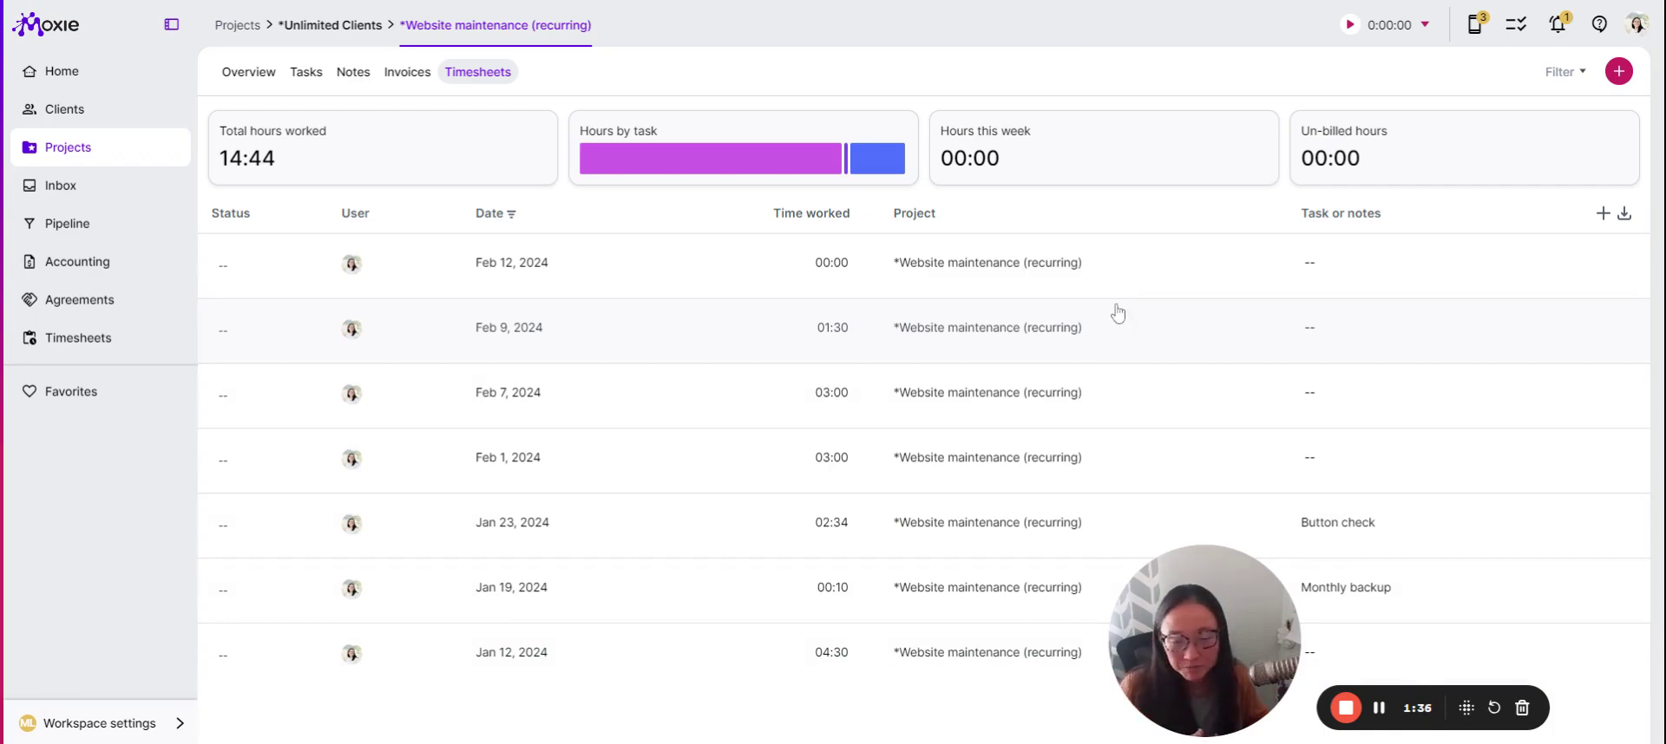
pyautogui.click(1117, 313)
pyautogui.click(1279, 28)
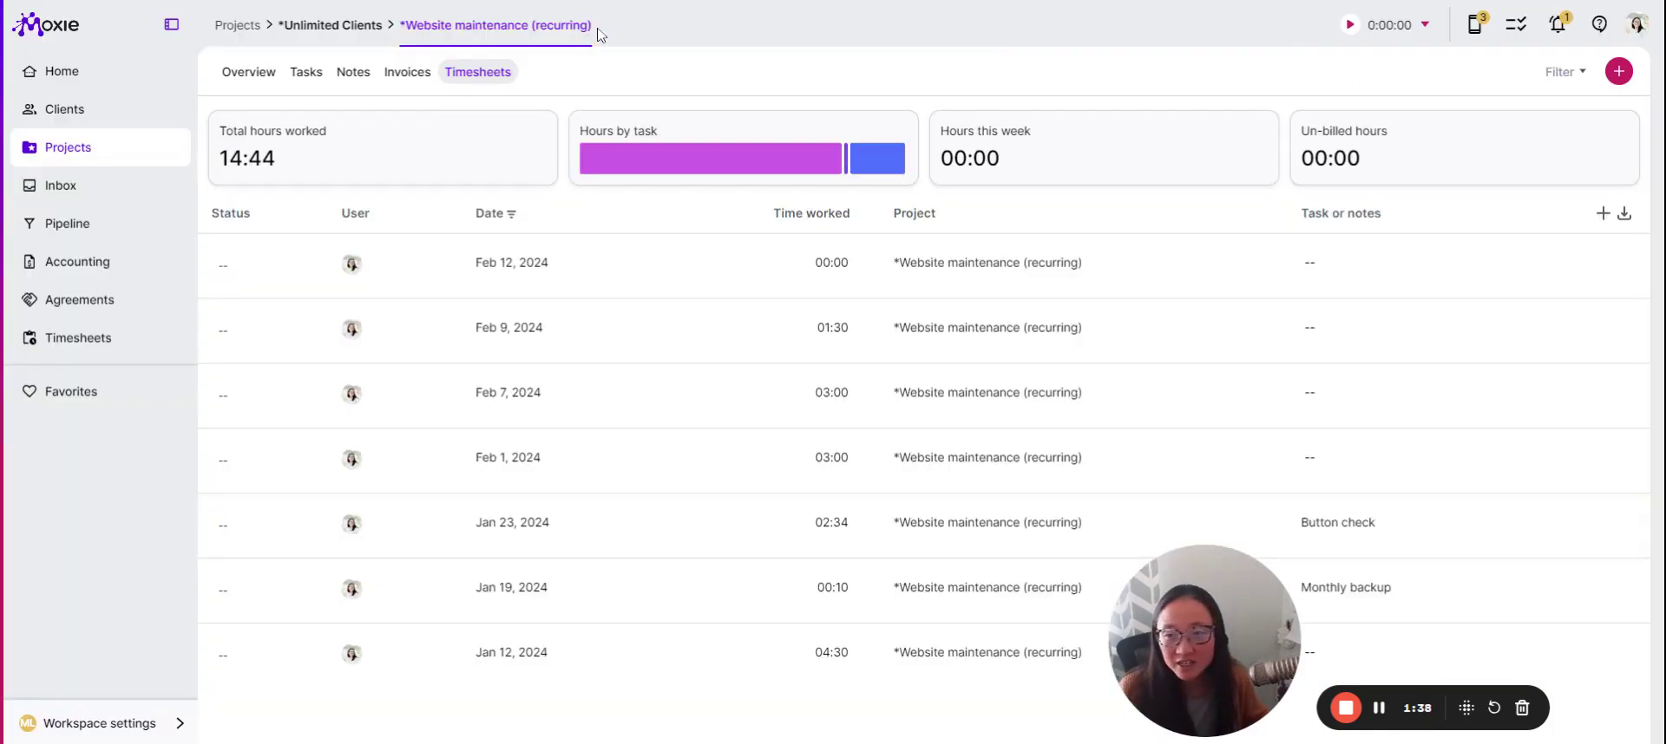
# Step: Set the project's Show time worked in portal option to Yes
pyautogui.click(250, 73)
pyautogui.click(631, 133)
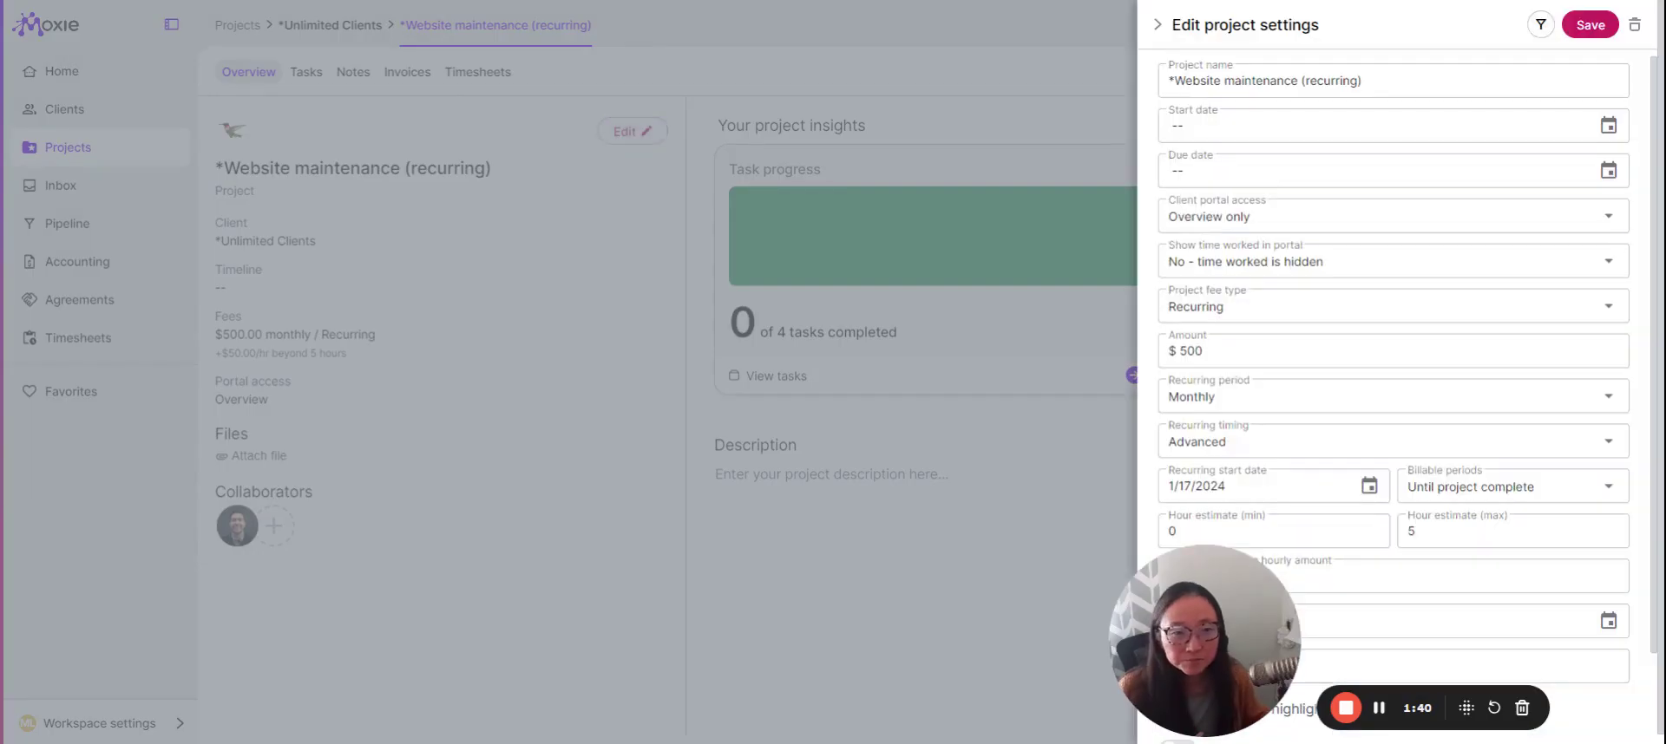
pyautogui.click(1246, 277)
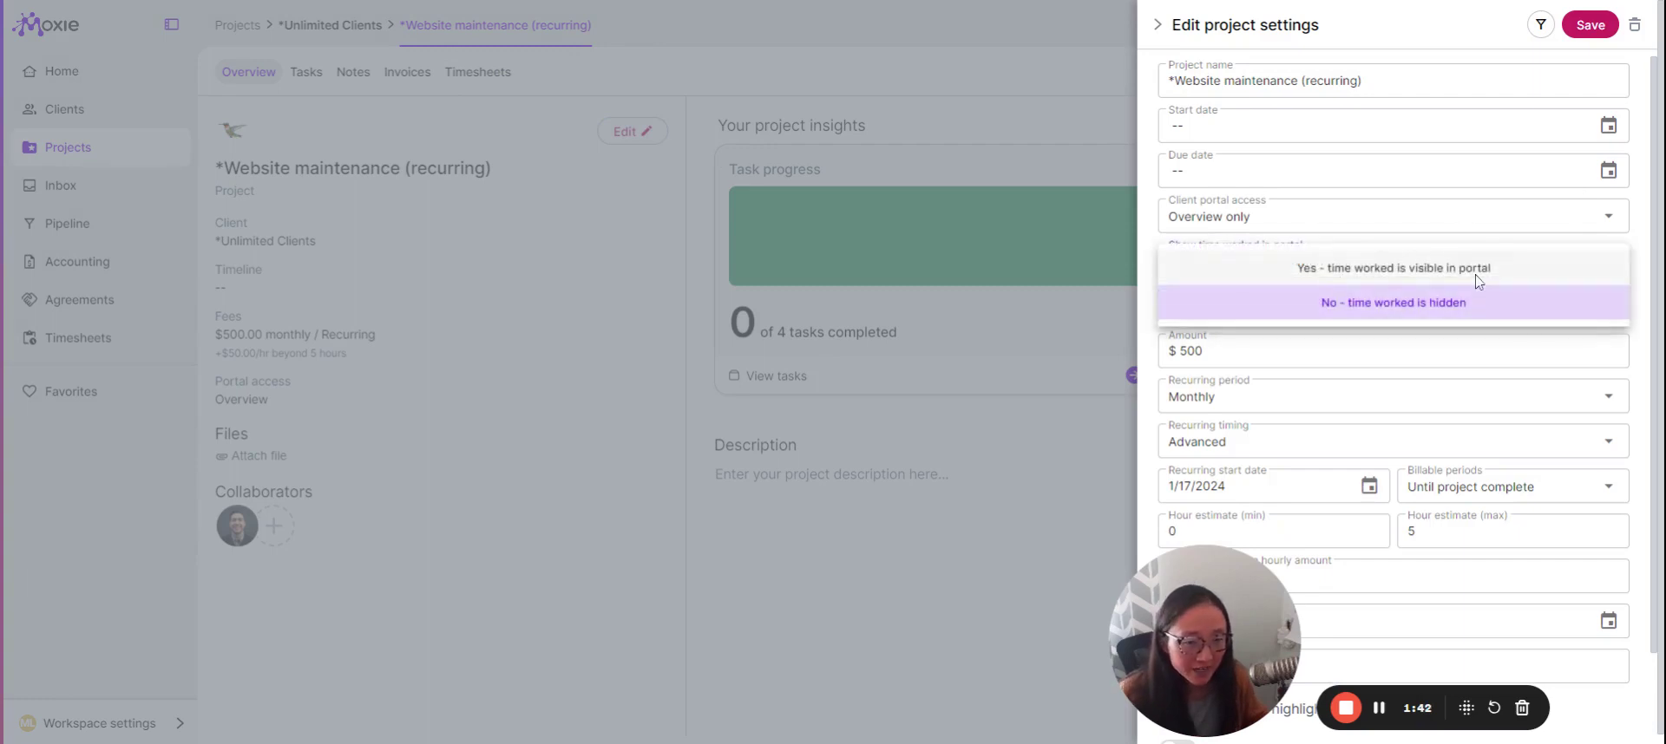
pyautogui.click(1381, 271)
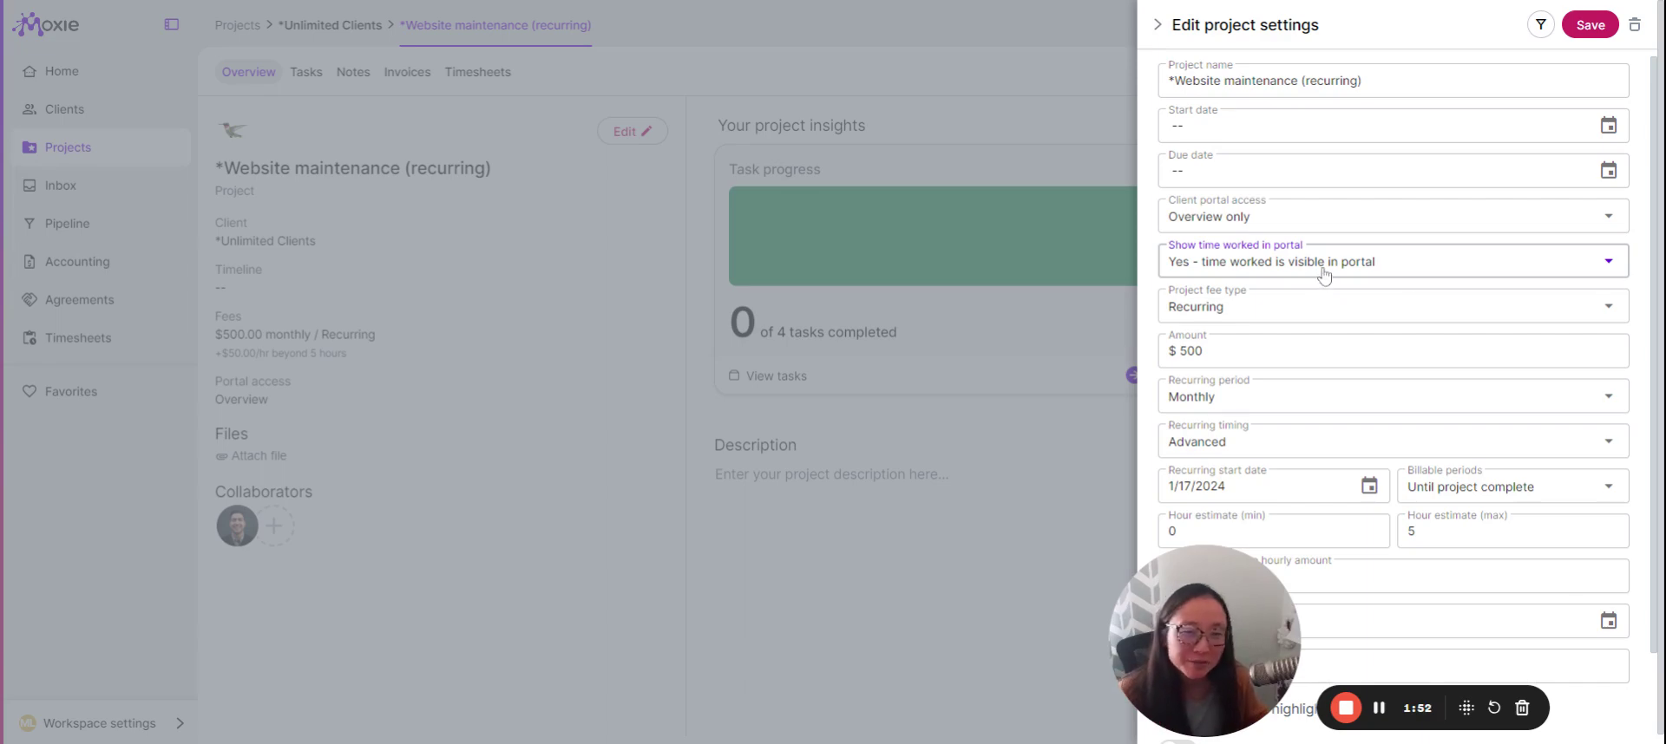
pyautogui.click(1162, 27)
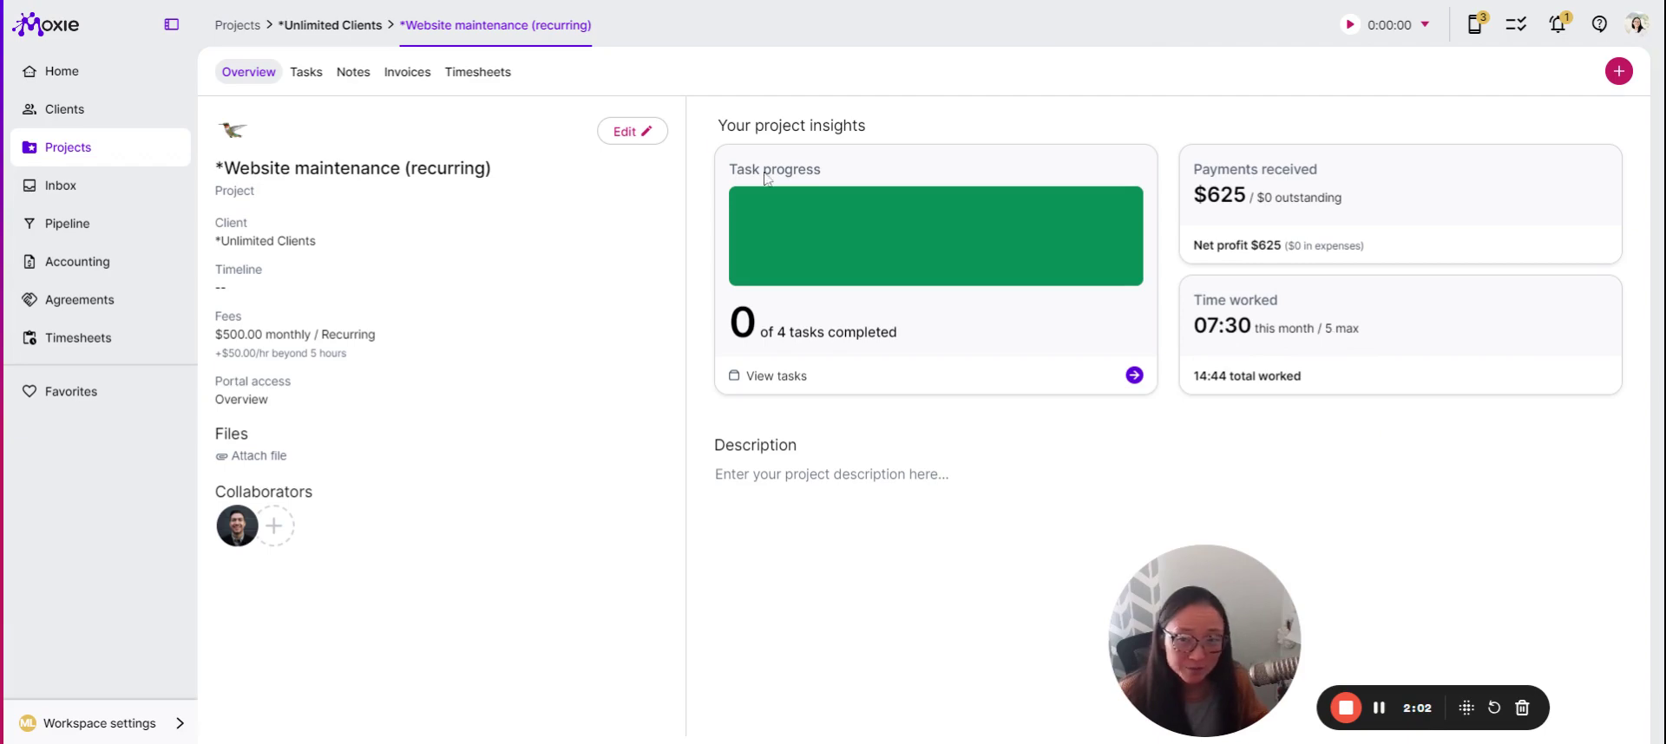
# Step: Create new draft invoice 1347 for *Unlimited Clients from the project's Invoices list
pyautogui.click(420, 78)
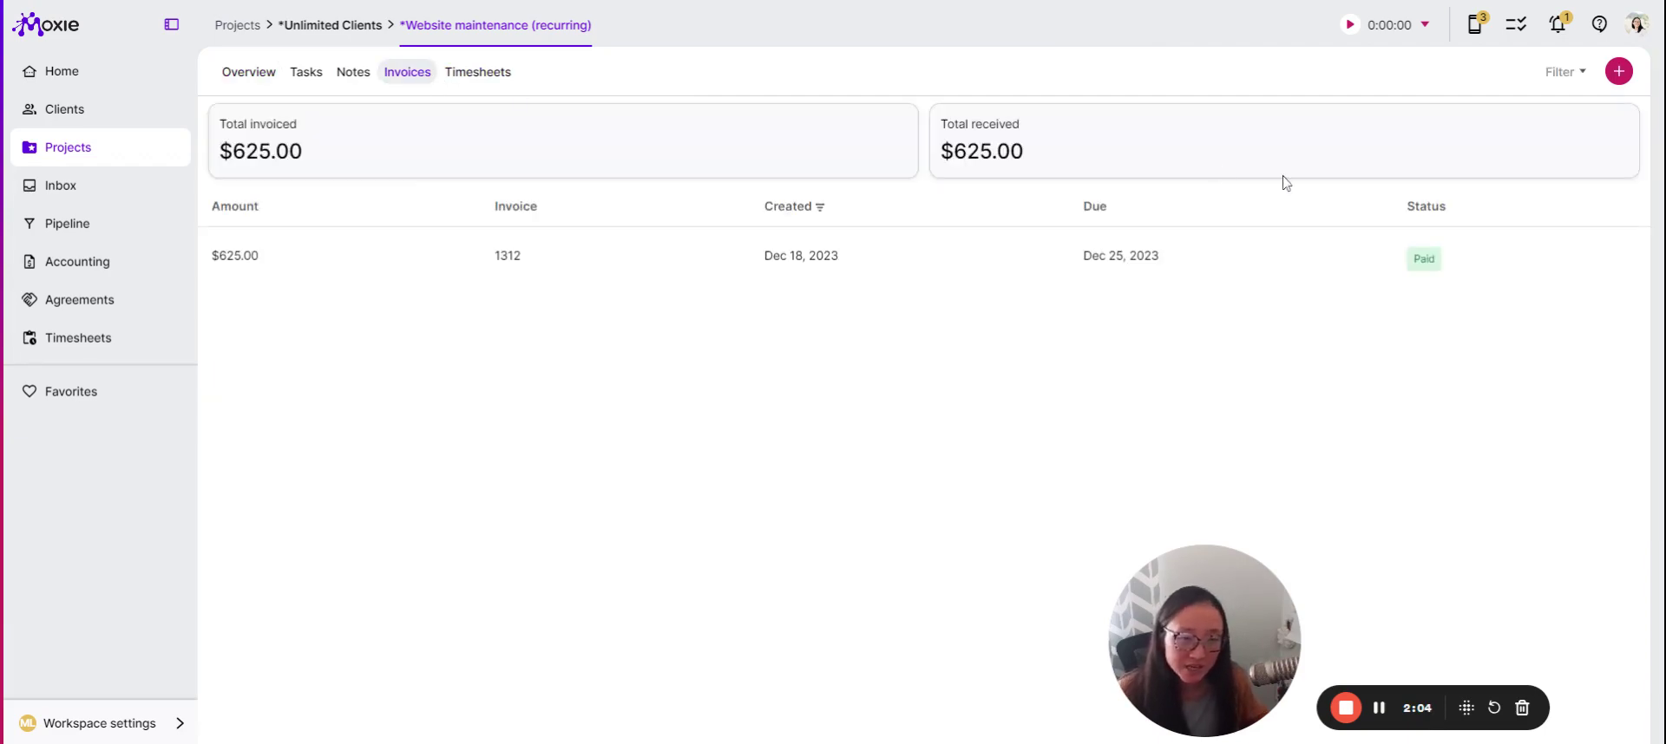
pyautogui.click(1618, 84)
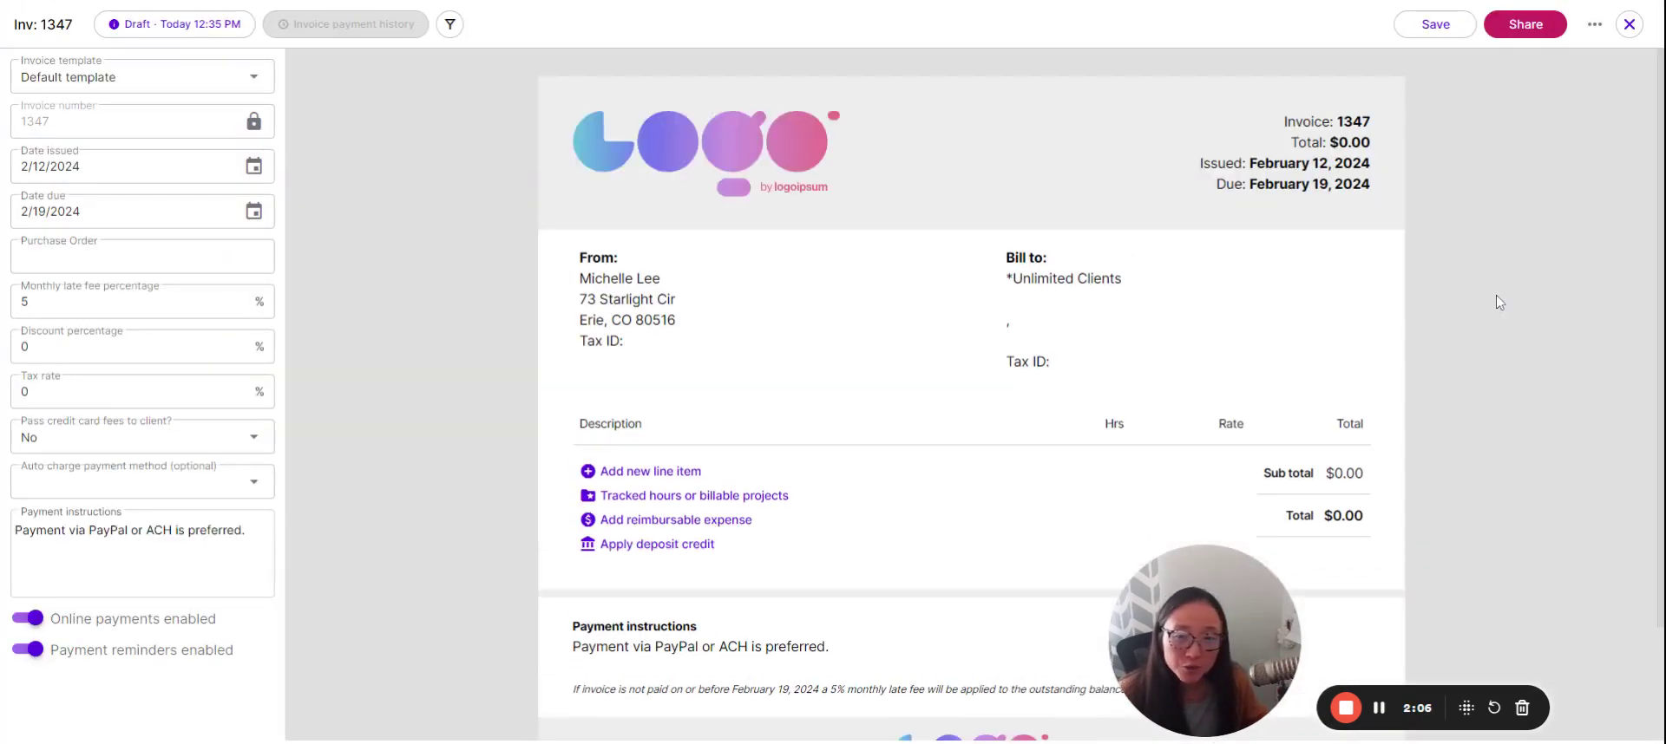
pyautogui.scroll(-3, 958, 431)
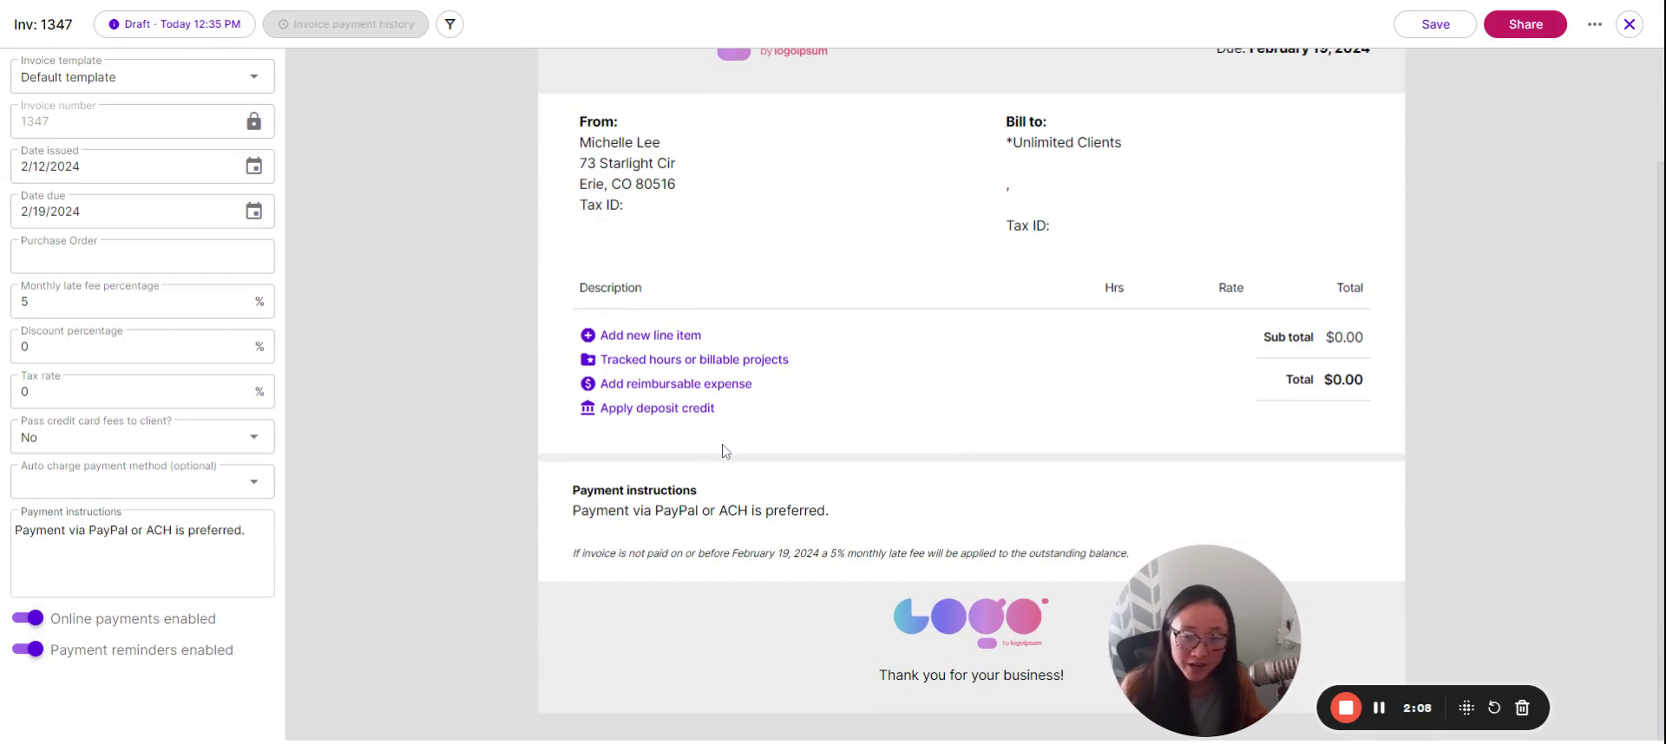
# Step: Add the Jan 17 - Feb 16 and Feb 17 - Mar 16 Website maintenance periods as invoice lines
pyautogui.click(742, 369)
pyautogui.scroll(-10, 707, 458)
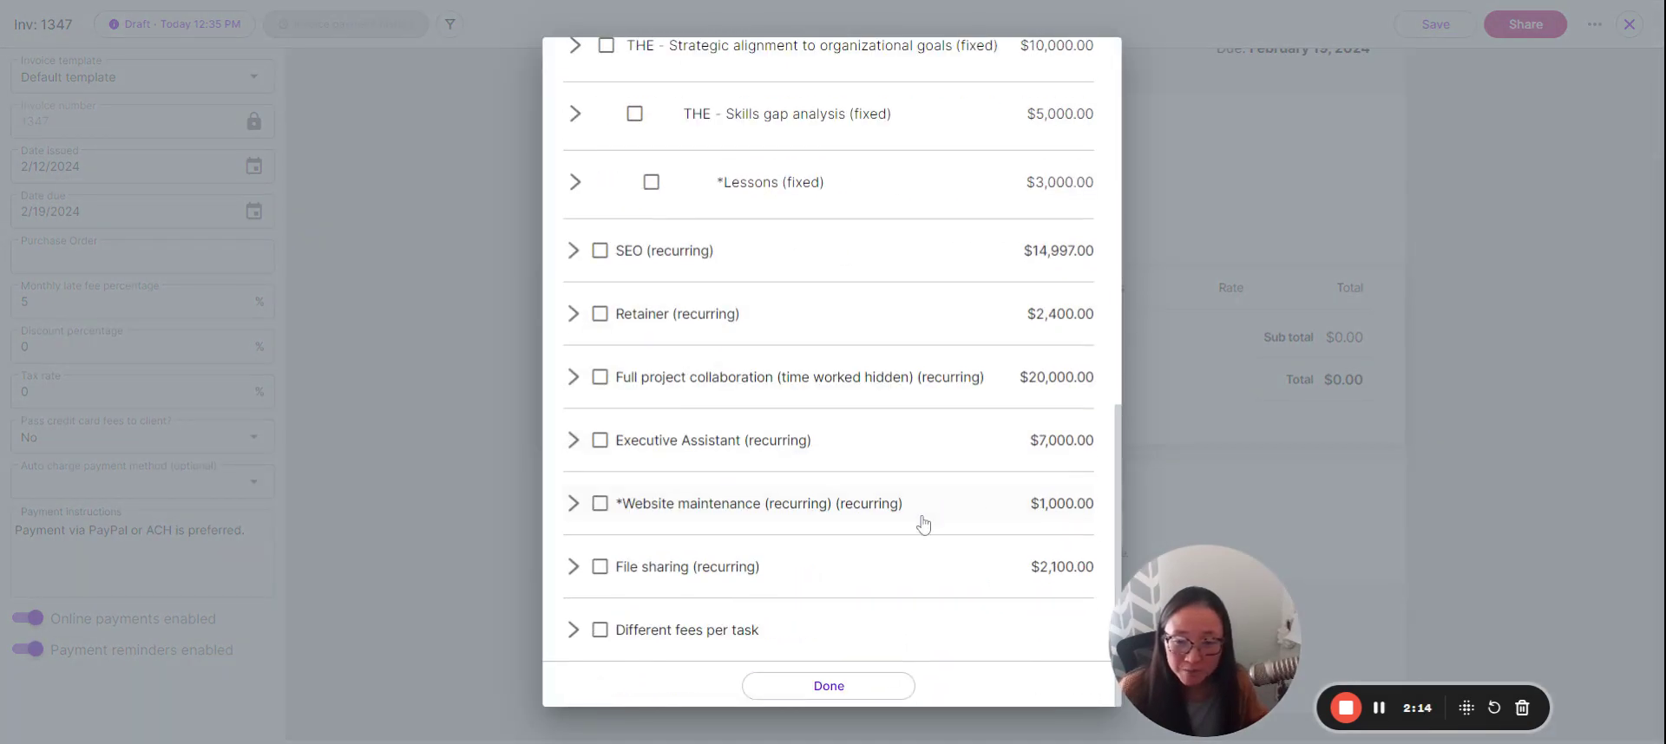
pyautogui.click(573, 505)
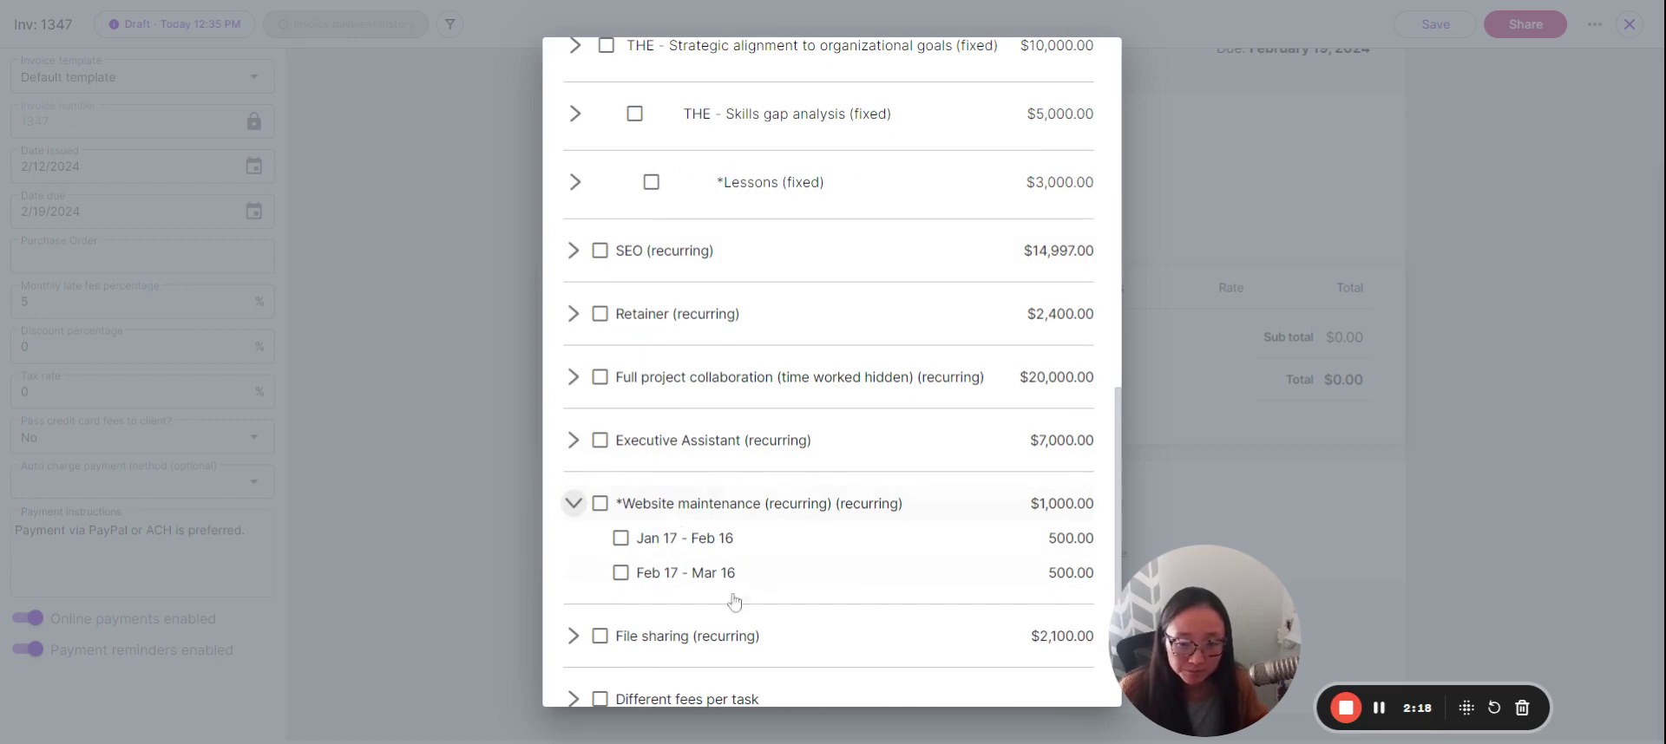
pyautogui.click(619, 537)
pyautogui.click(620, 573)
pyautogui.scroll(-1, 875, 597)
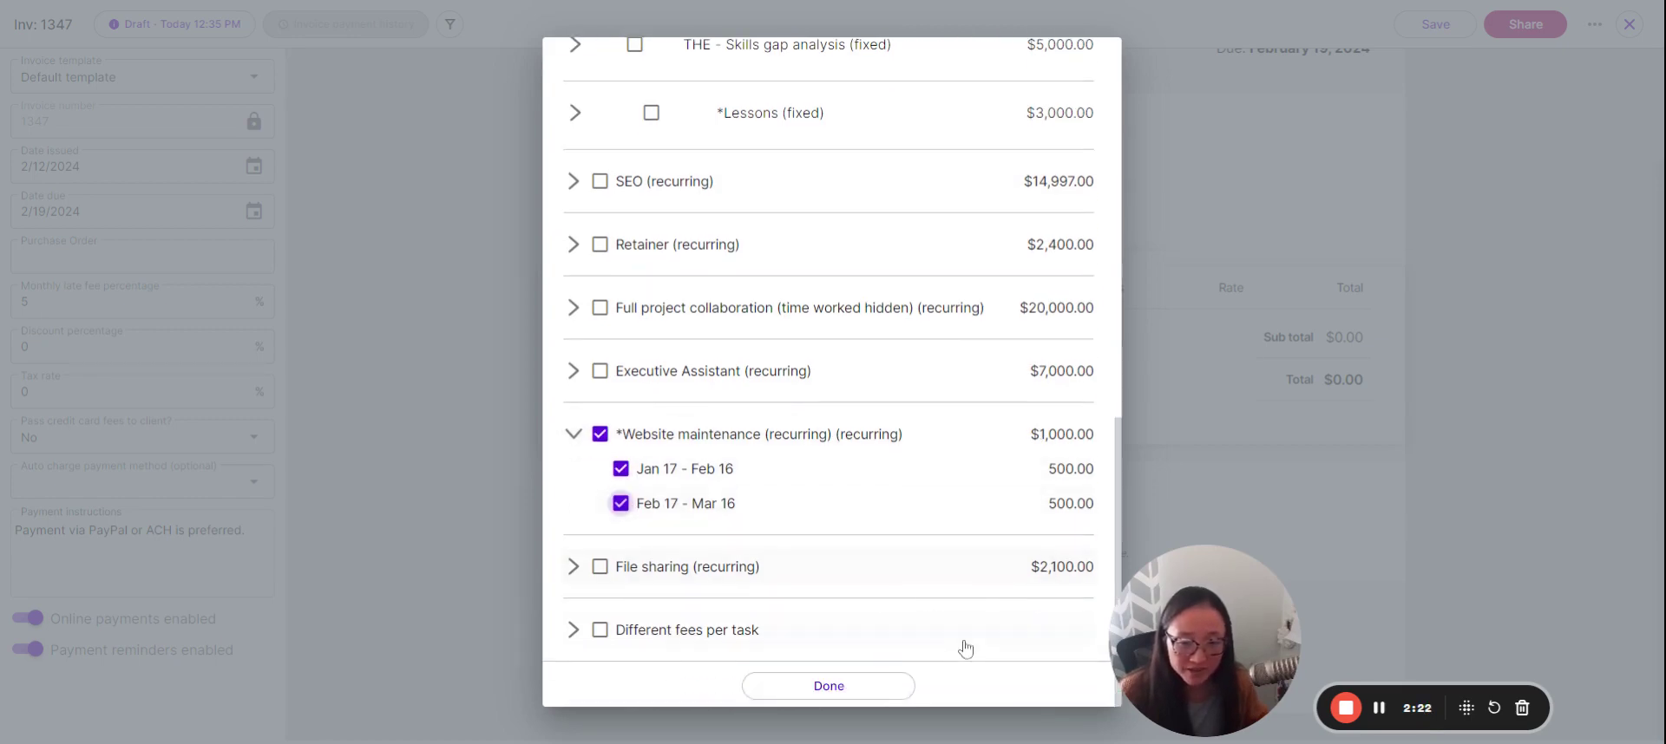
pyautogui.click(849, 694)
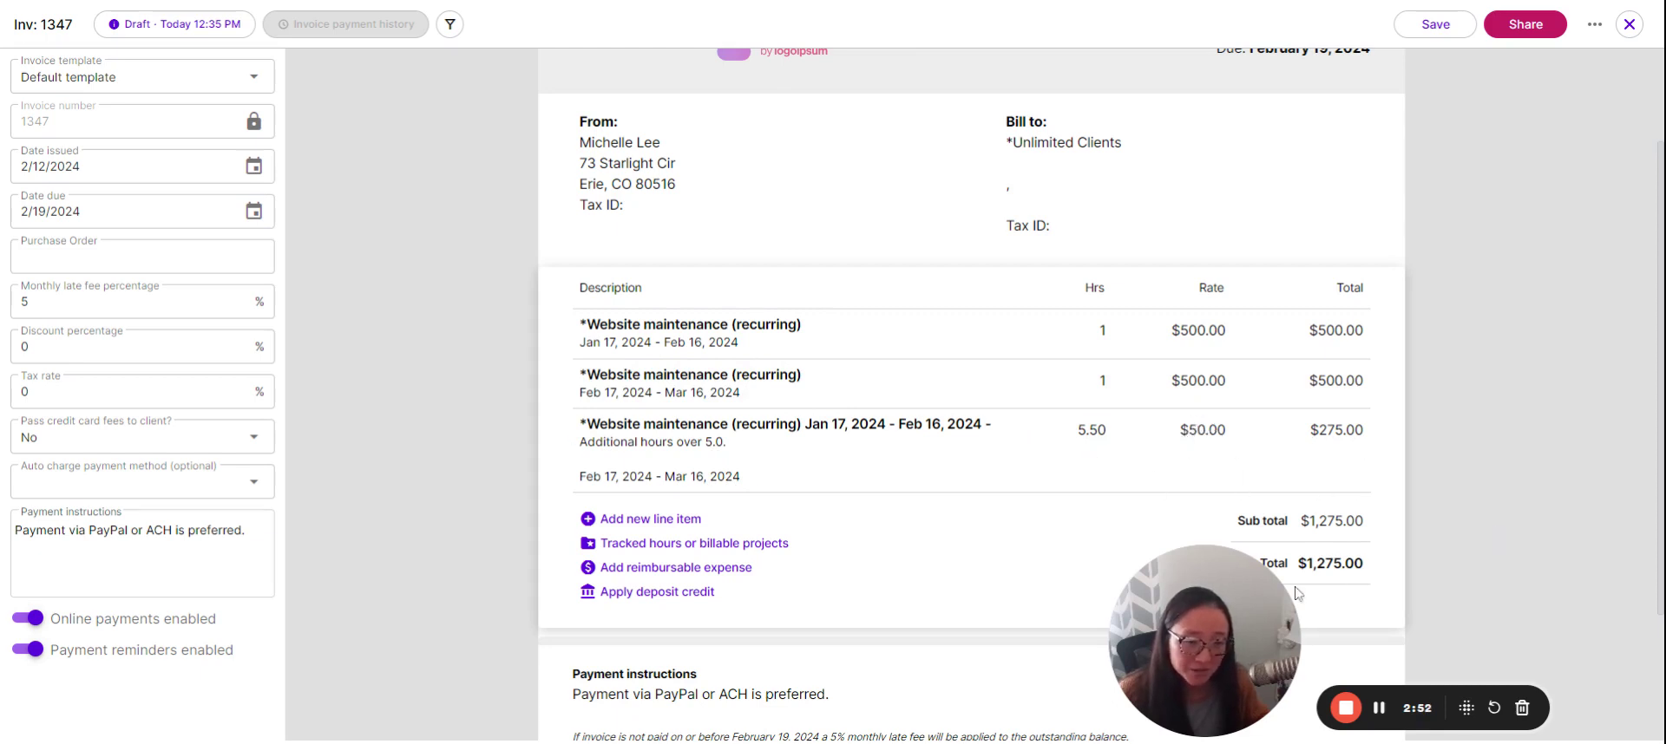
# Step: Review the $1,275.00 invoice lines and footer with PayPal/ACH payment and 5% late-fee notes
pyautogui.moveTo(1176, 616); pyautogui.dragTo(423, 589)
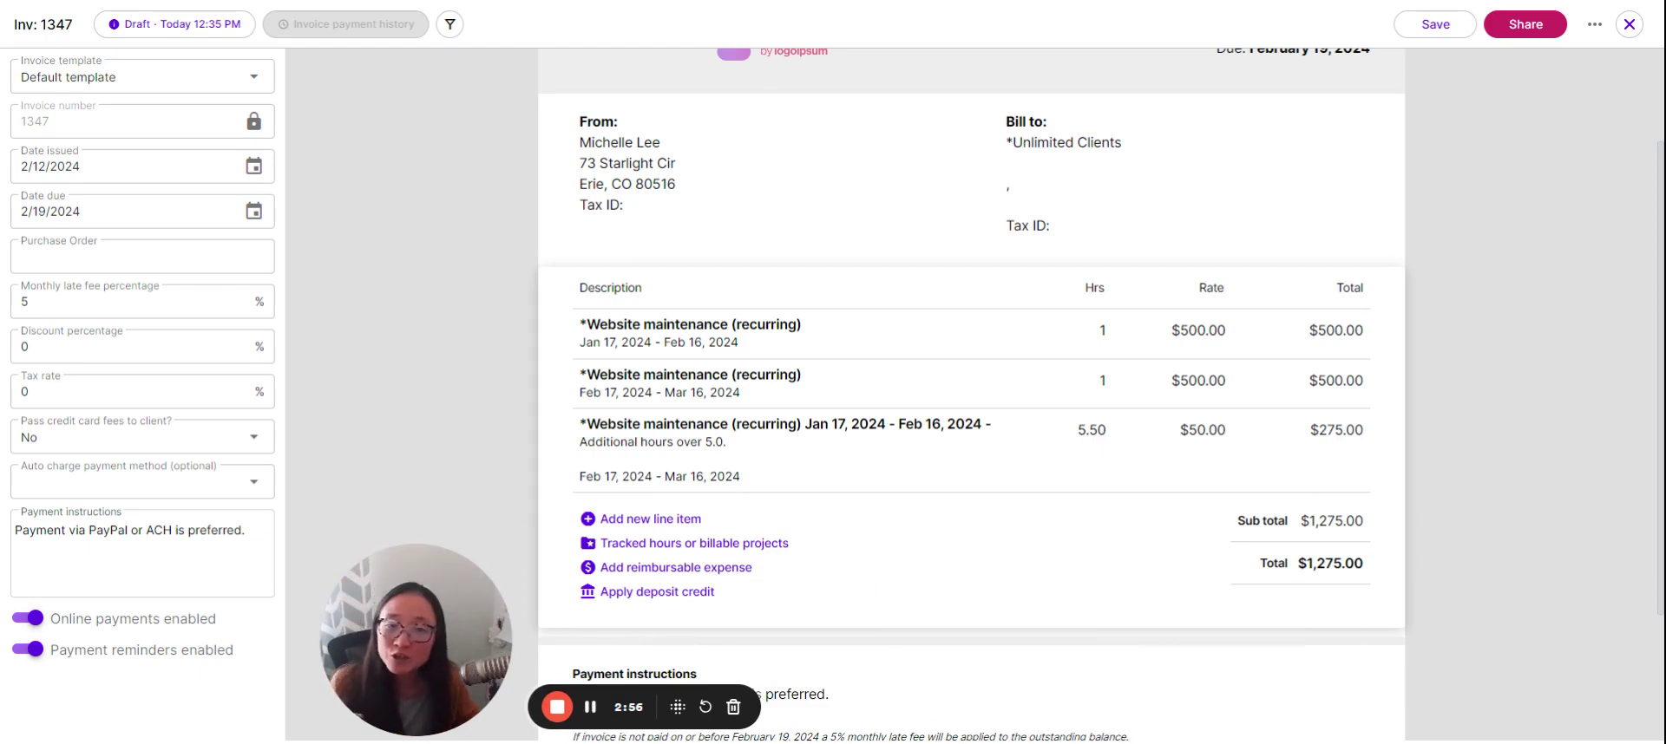
pyautogui.scroll(-2, 1136, 517)
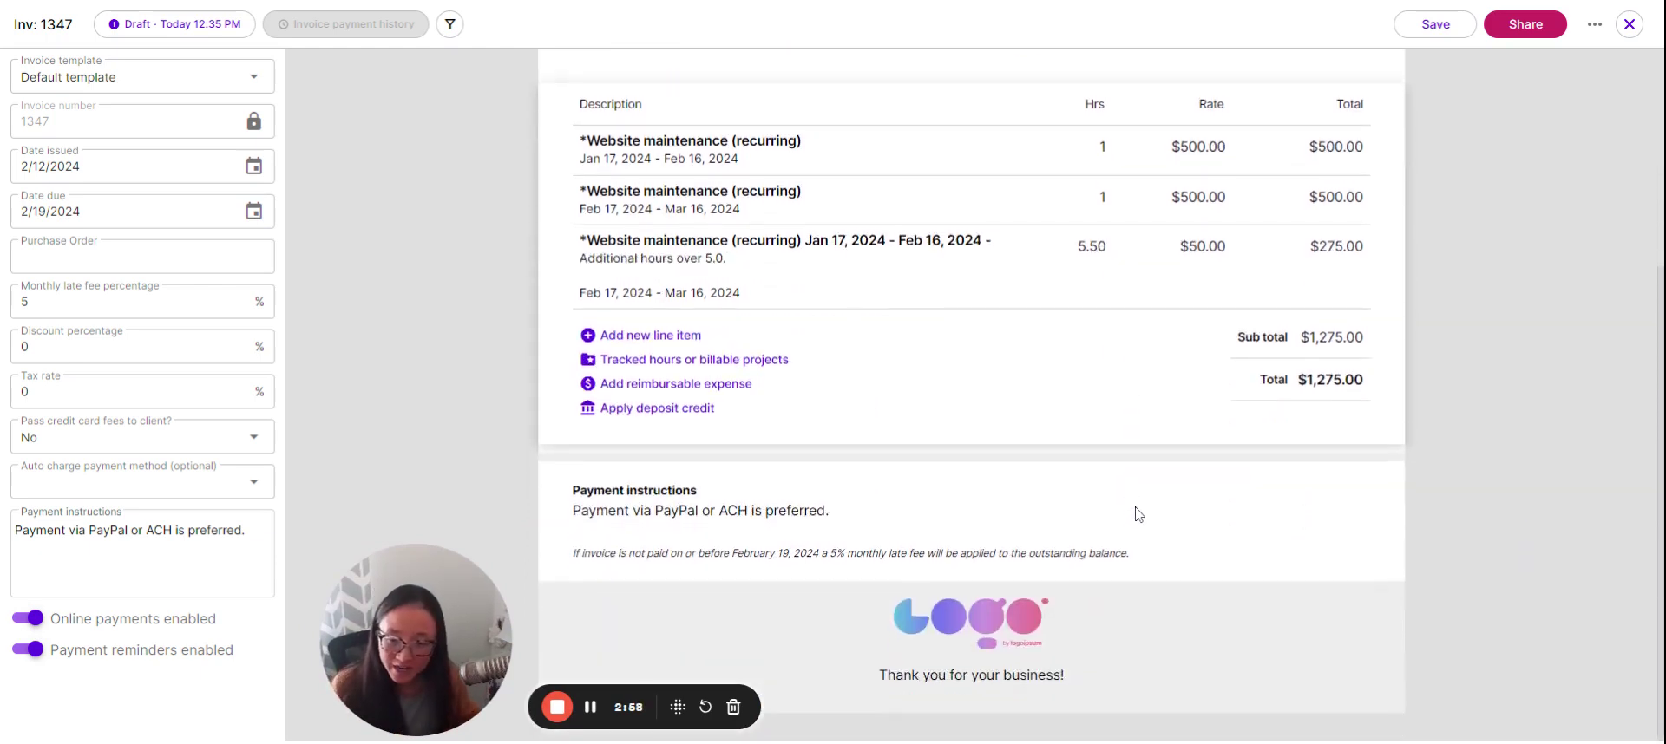